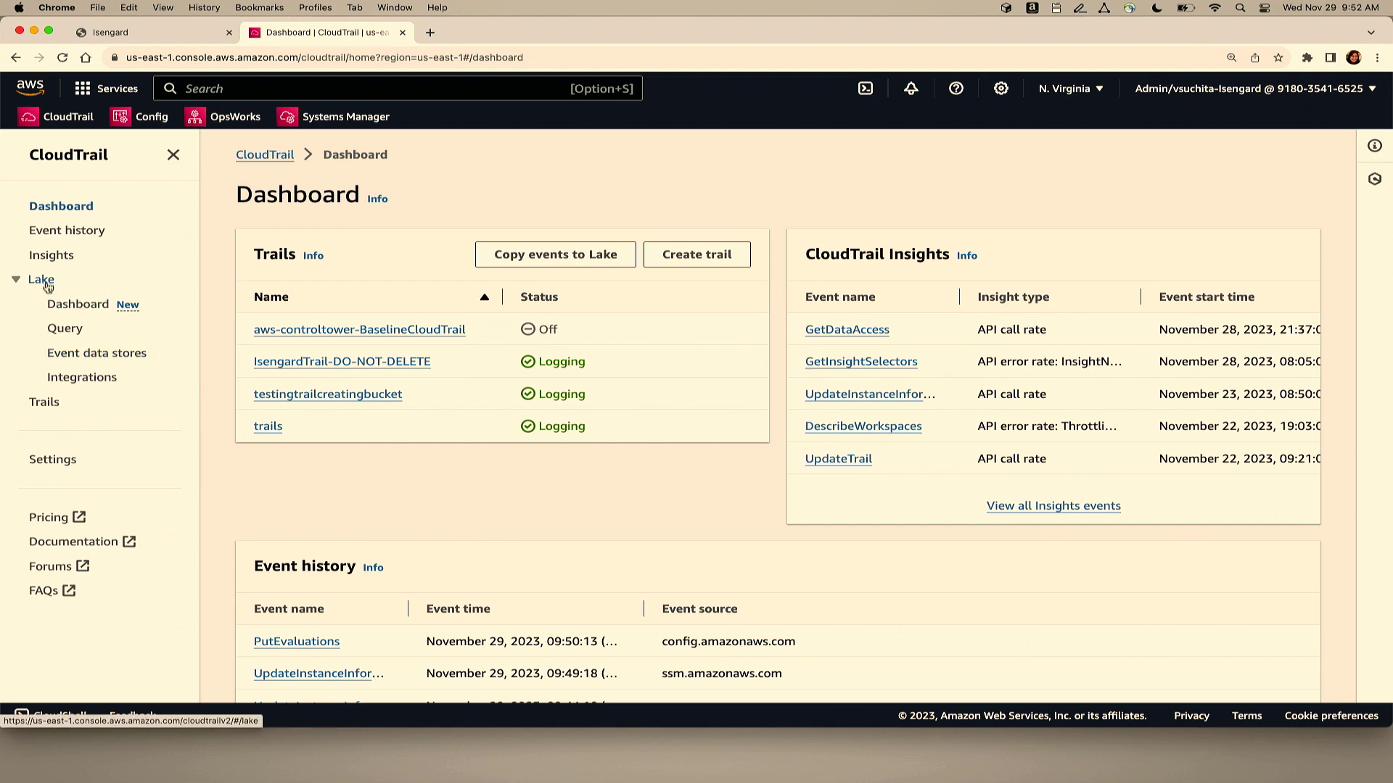
Start creating a new event data store in CloudTrail Lake and name it tesdt.
{"action": "left_click", "coordinate": [77, 354]}
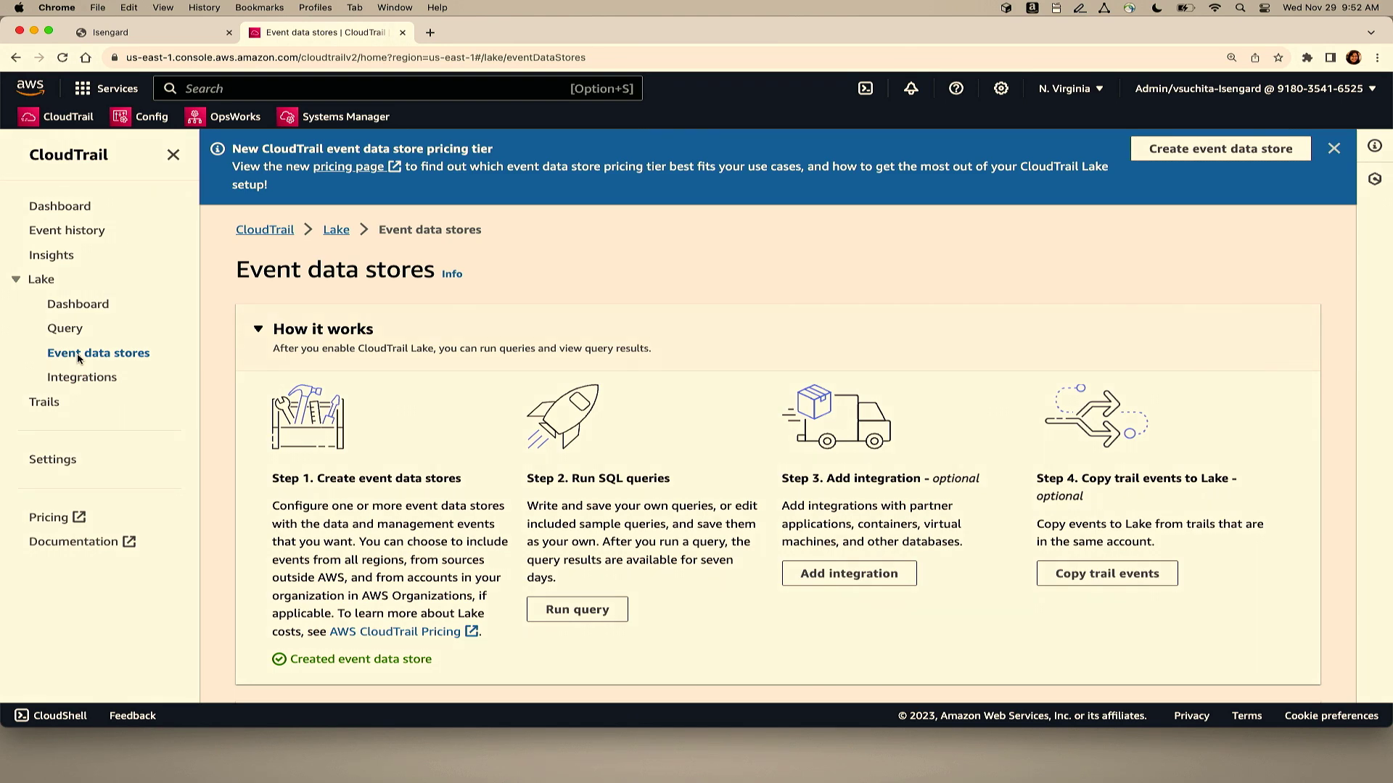
{"action": "scroll", "coordinate": [80, 358], "scroll_direction": "down", "scroll_amount": 3}
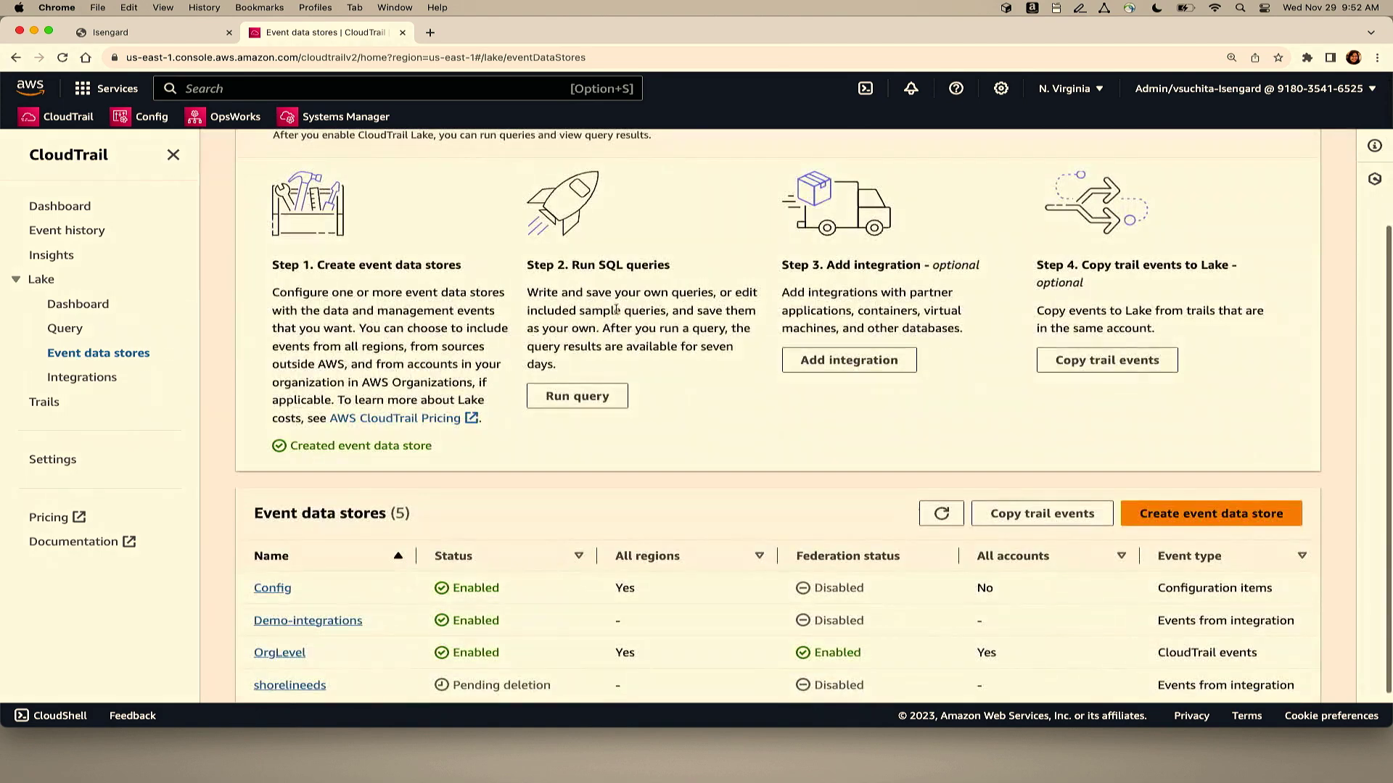
{"action": "left_click", "coordinate": [1204, 514]}
{"action": "left_click", "coordinate": [510, 527]}
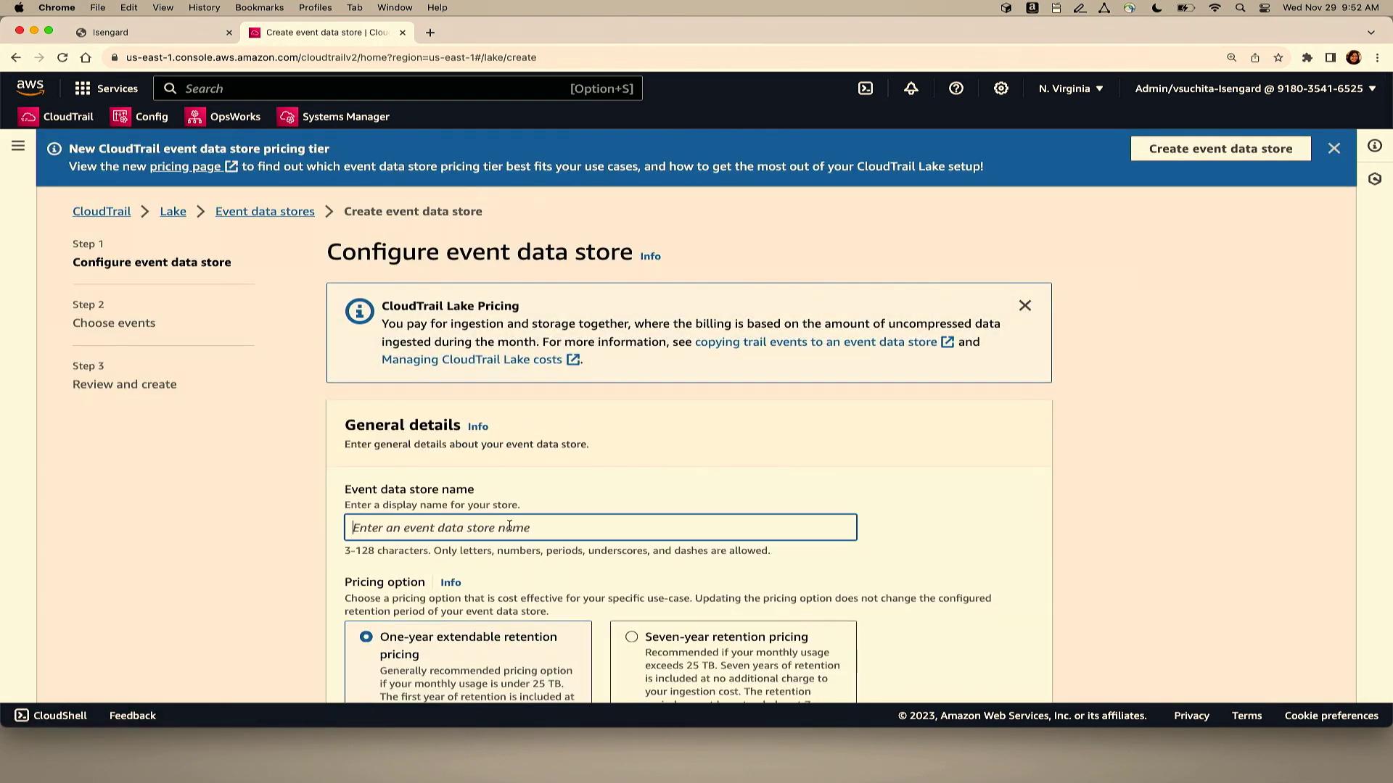
{"action": "type", "text": "tesdt"}
Review the pricing, retention period, encryption and Lake query federation options for the new event data store.
{"action": "scroll", "coordinate": [508, 522], "scroll_direction": "down", "scroll_amount": 5}
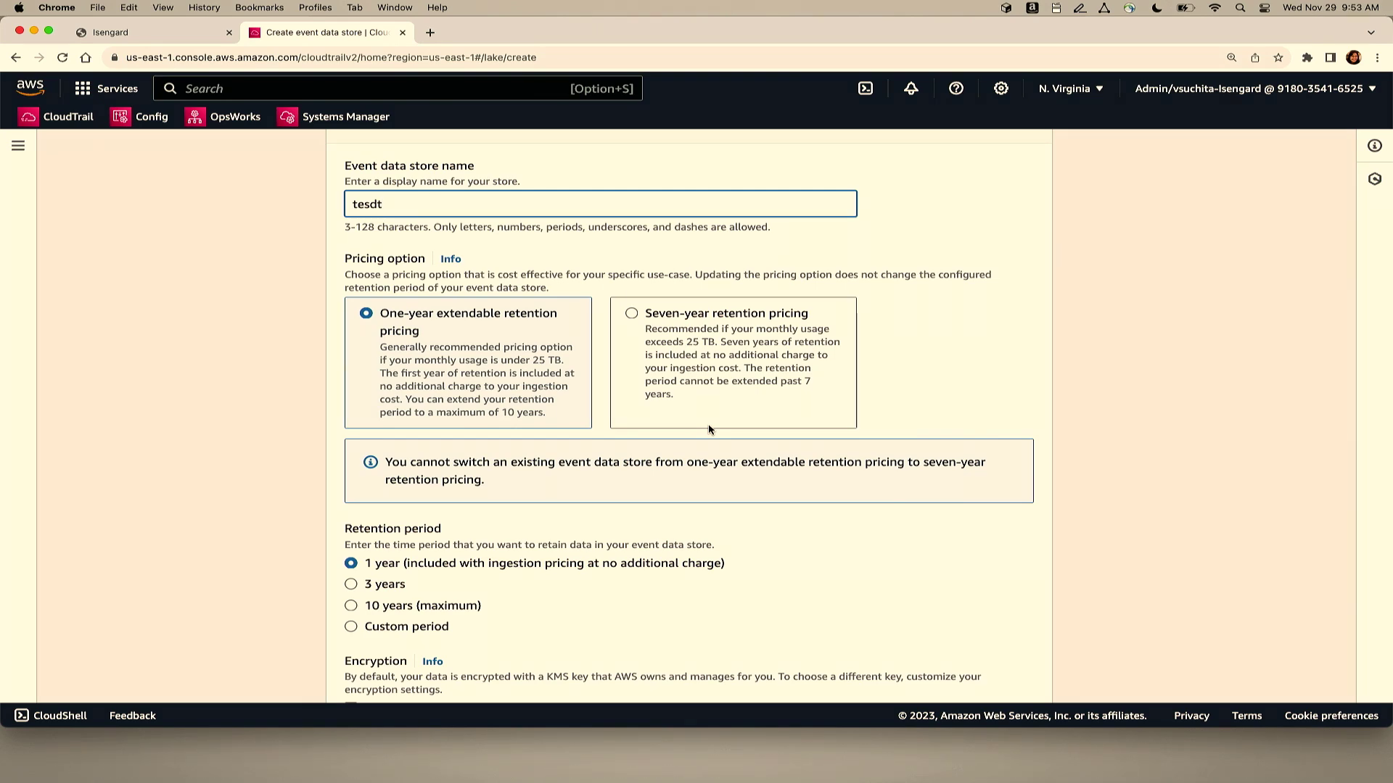
{"action": "scroll", "coordinate": [709, 429], "scroll_direction": "down", "scroll_amount": 3}
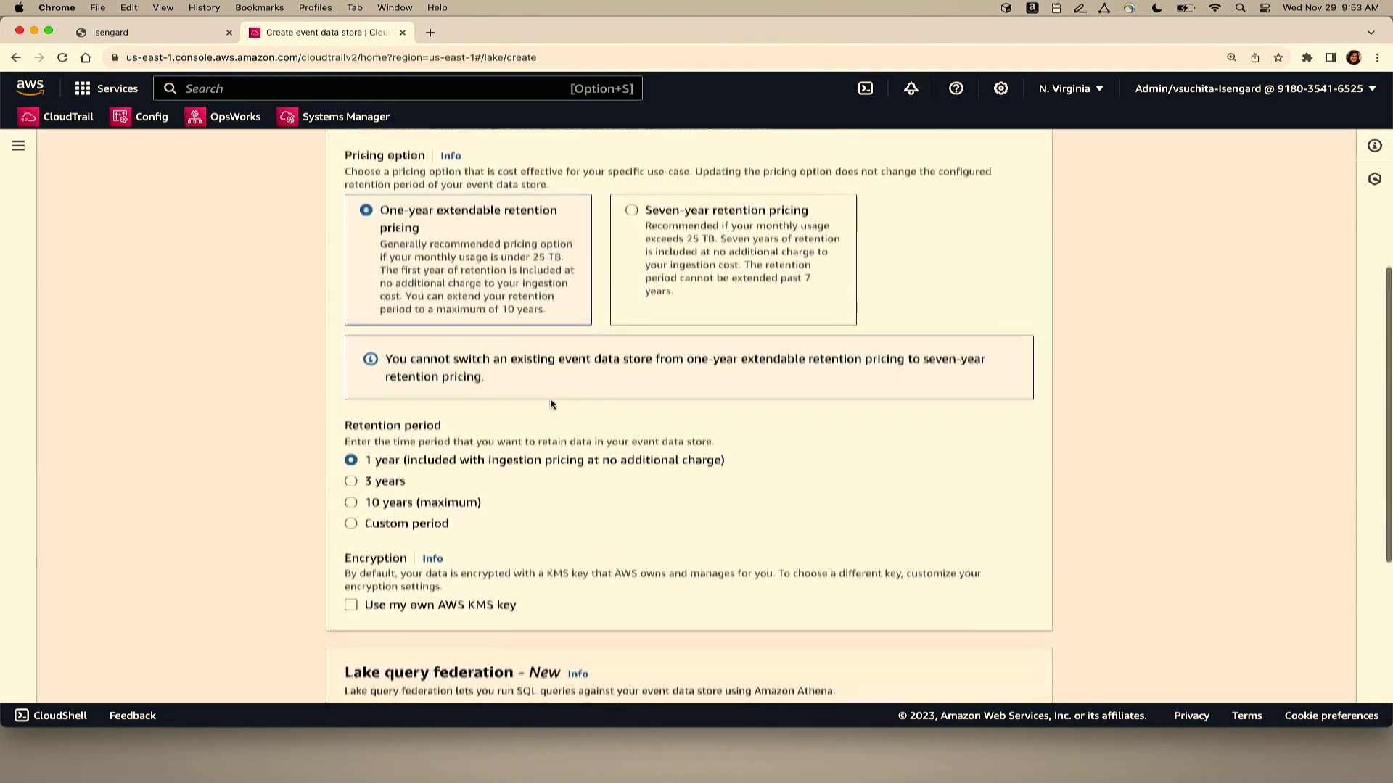
{"action": "scroll", "coordinate": [551, 404], "scroll_direction": "down", "scroll_amount": 2}
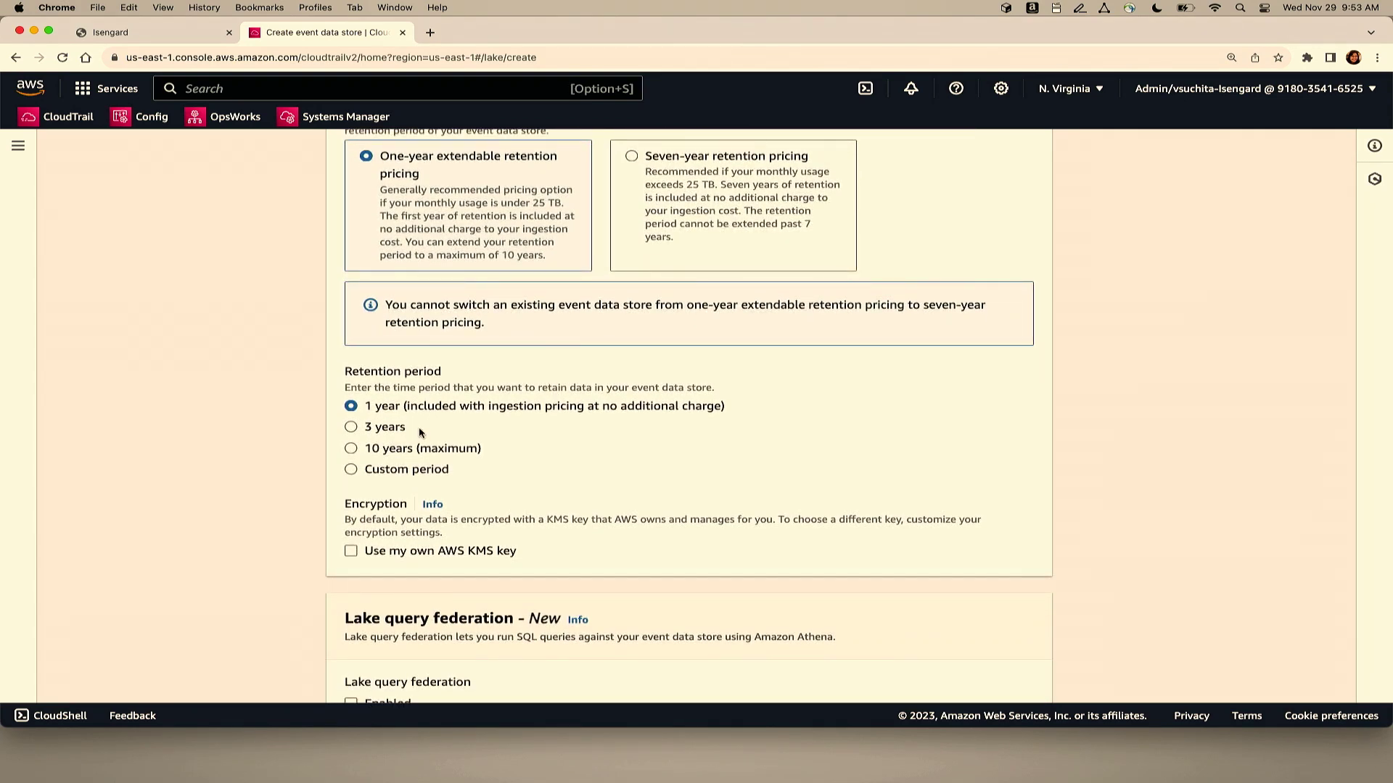
{"action": "scroll", "coordinate": [418, 431], "scroll_direction": "down", "scroll_amount": 1}
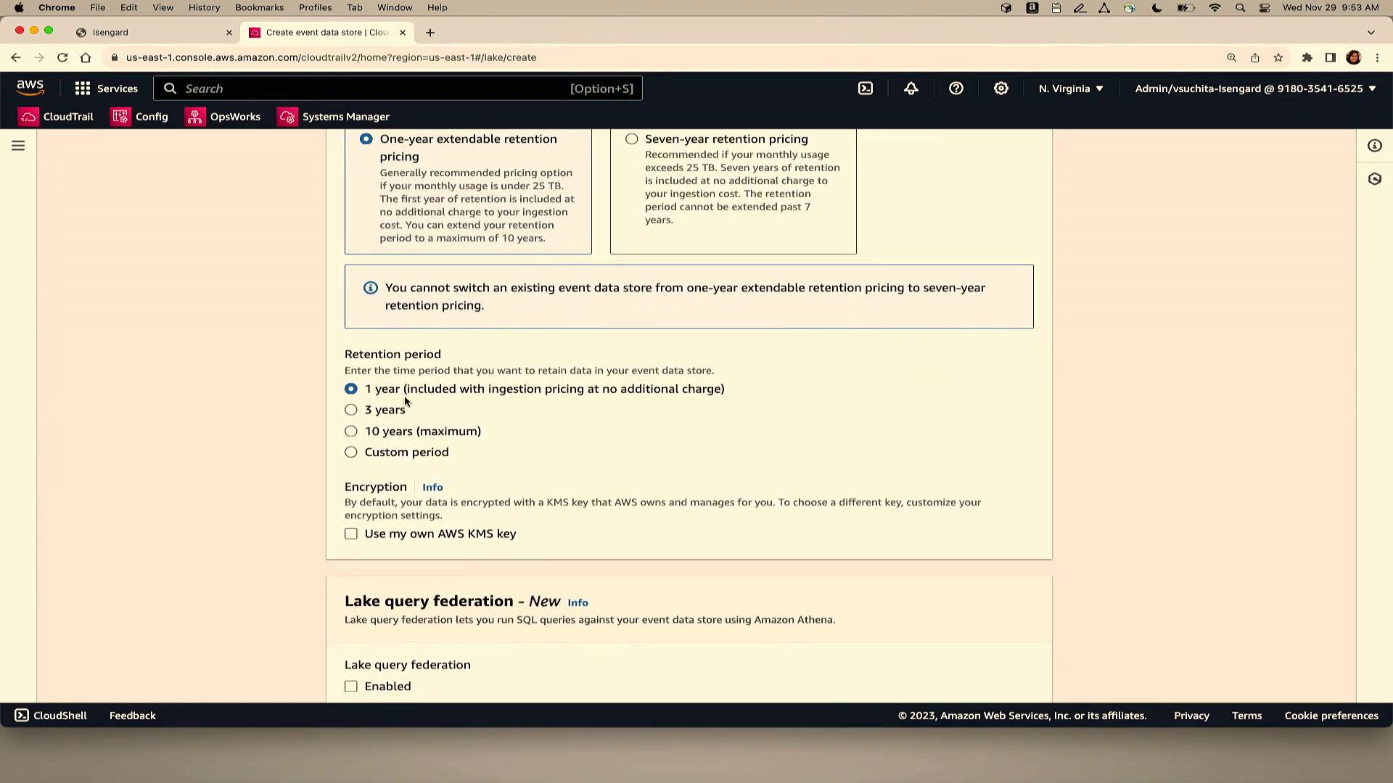
{"action": "scroll", "coordinate": [405, 401], "scroll_direction": "down", "scroll_amount": 1}
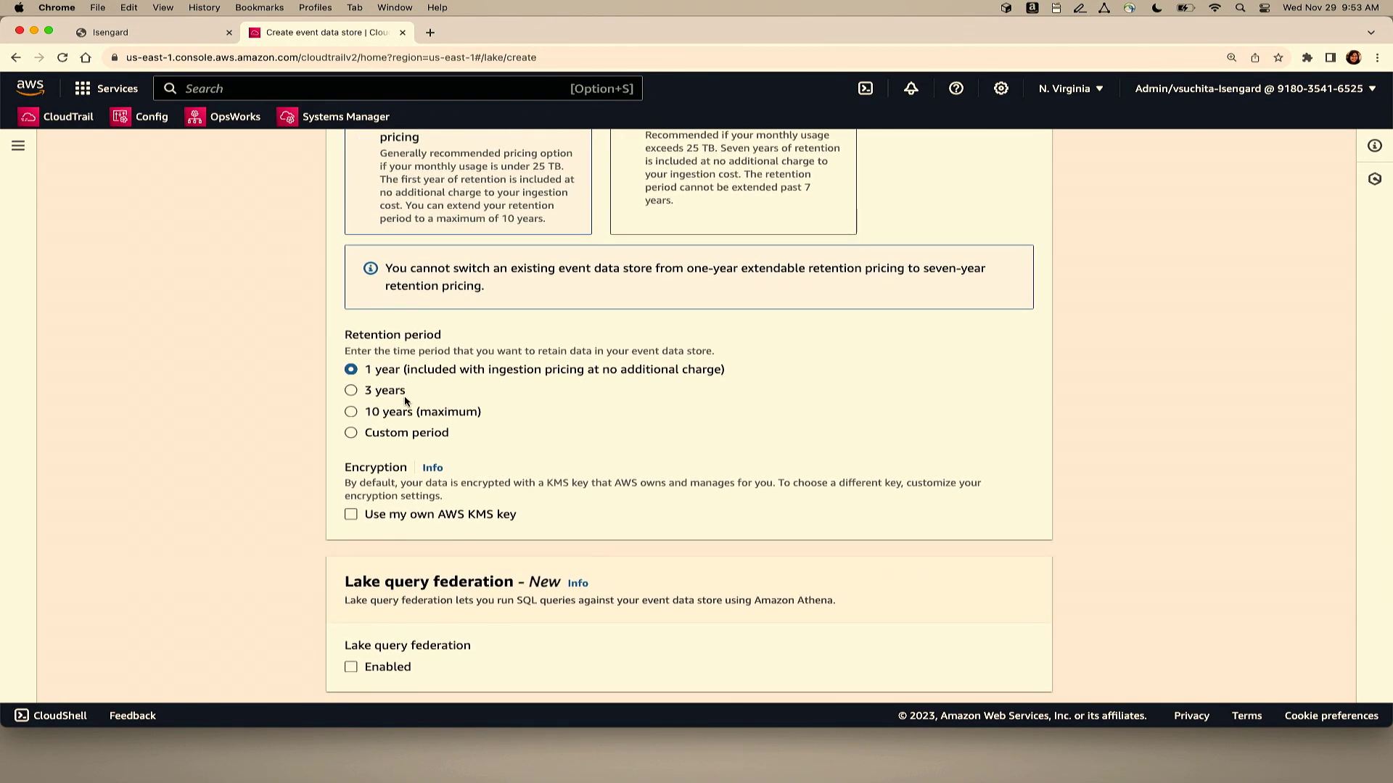
{"action": "scroll", "coordinate": [405, 401], "scroll_direction": "down", "scroll_amount": 5}
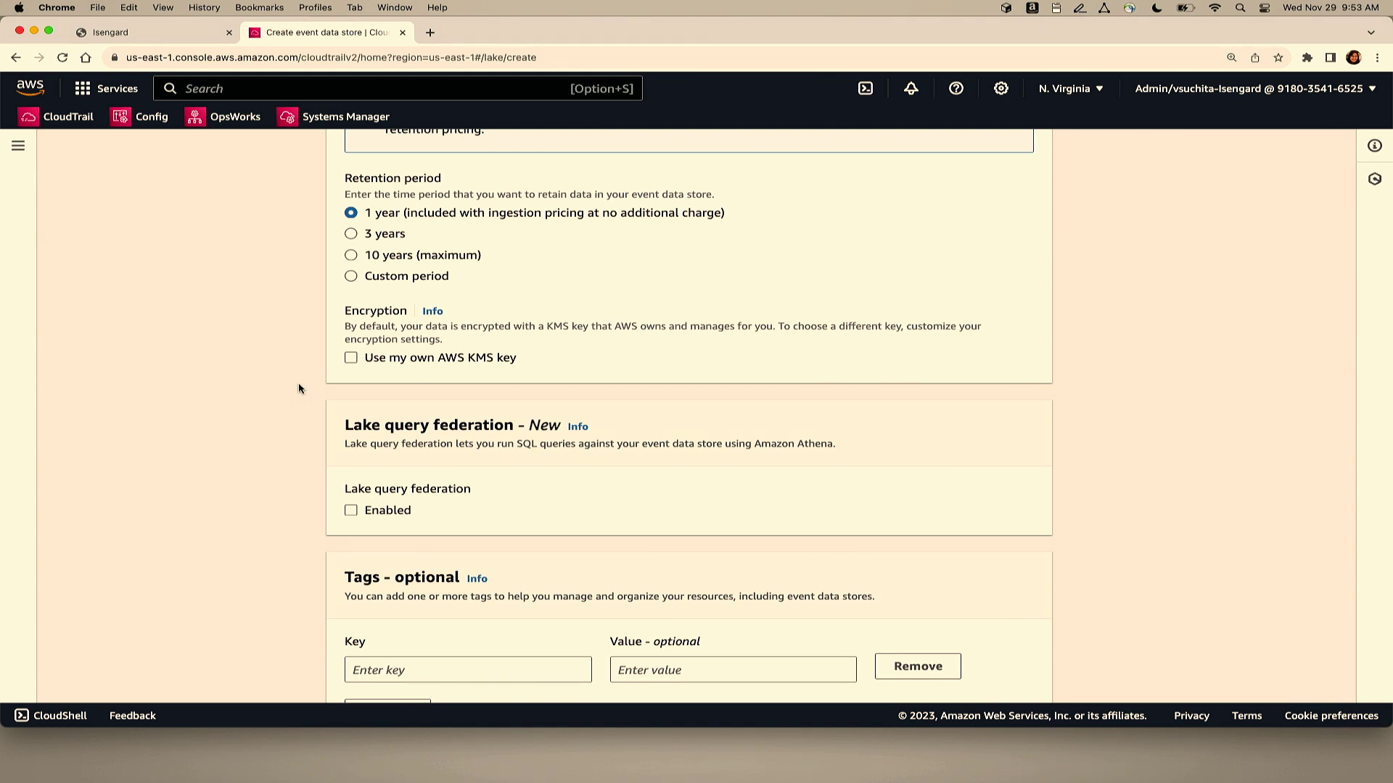
{"action": "scroll", "coordinate": [298, 388], "scroll_direction": "down", "scroll_amount": 1}
{"action": "scroll", "coordinate": [330, 393], "scroll_direction": "down", "scroll_amount": 3}
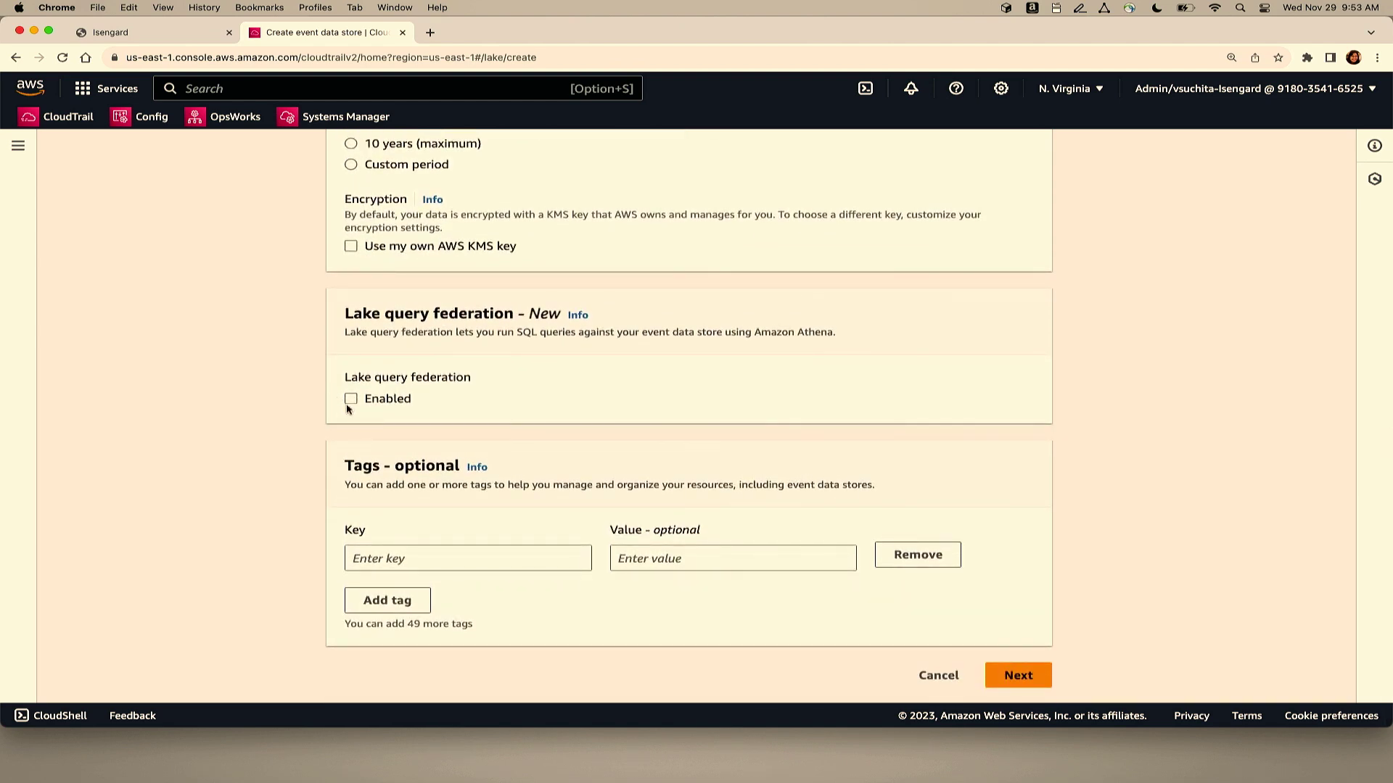
Enable Lake query federation with a new IAM role named tesy, and proceed to choosing events.
{"action": "left_click", "coordinate": [348, 410]}
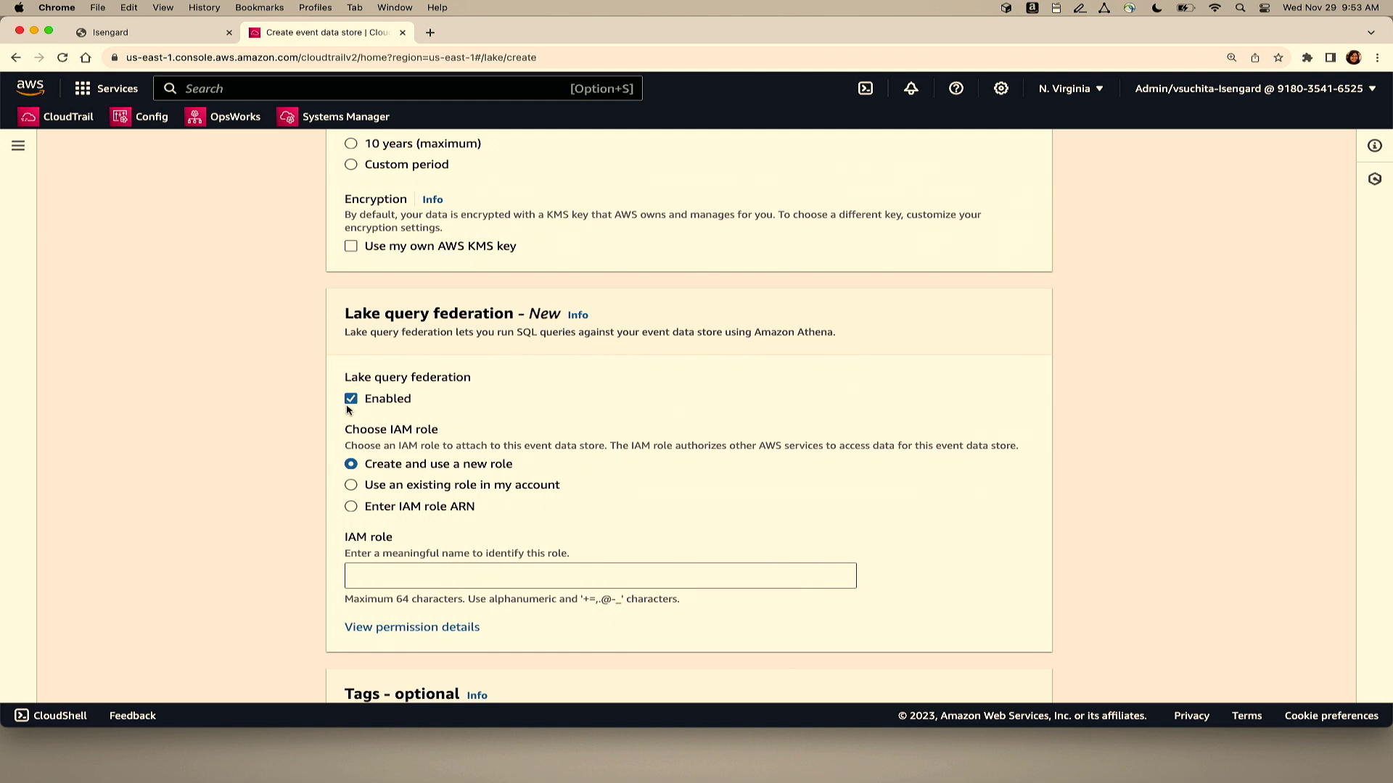
{"action": "left_click", "coordinate": [373, 575]}
{"action": "type", "text": "tesy"}
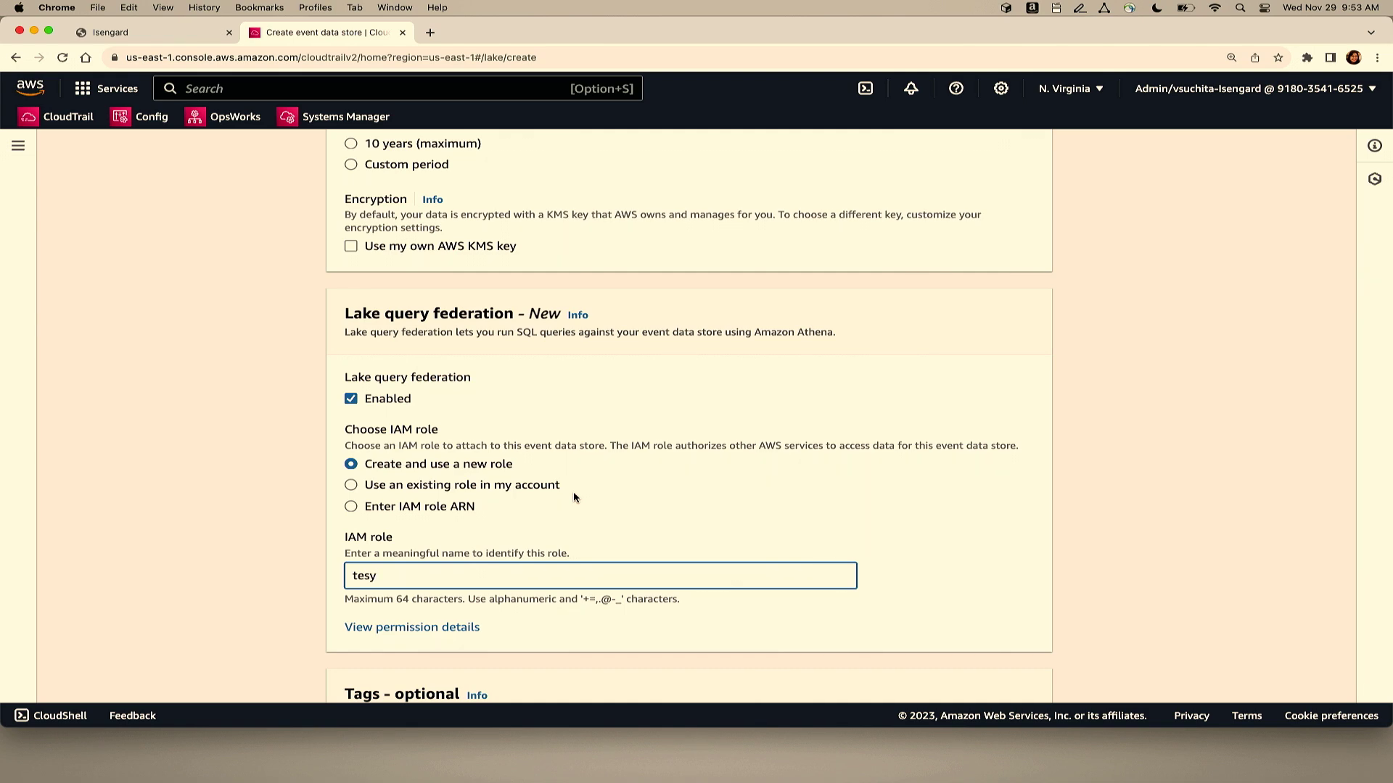
{"action": "scroll", "coordinate": [584, 504], "scroll_direction": "down", "scroll_amount": 3}
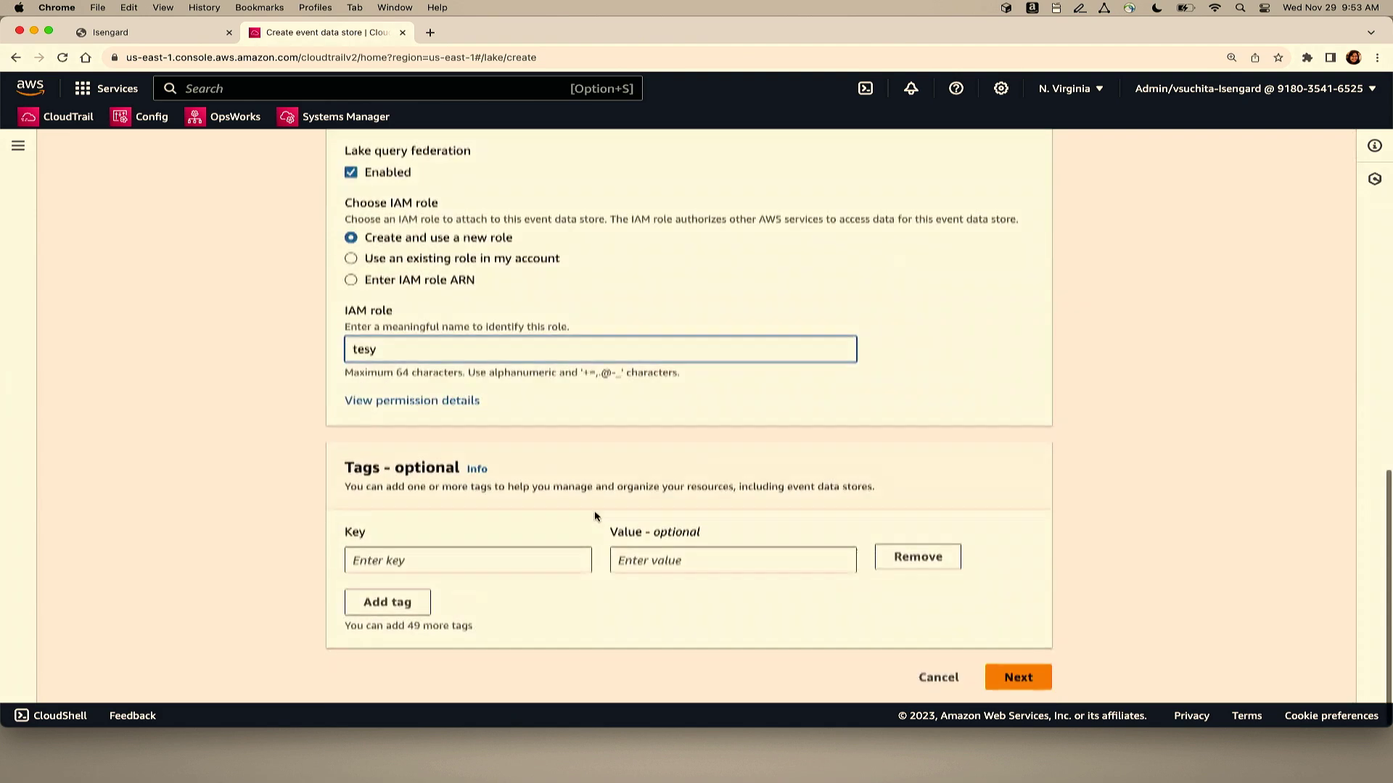
{"action": "left_click", "coordinate": [1014, 676]}
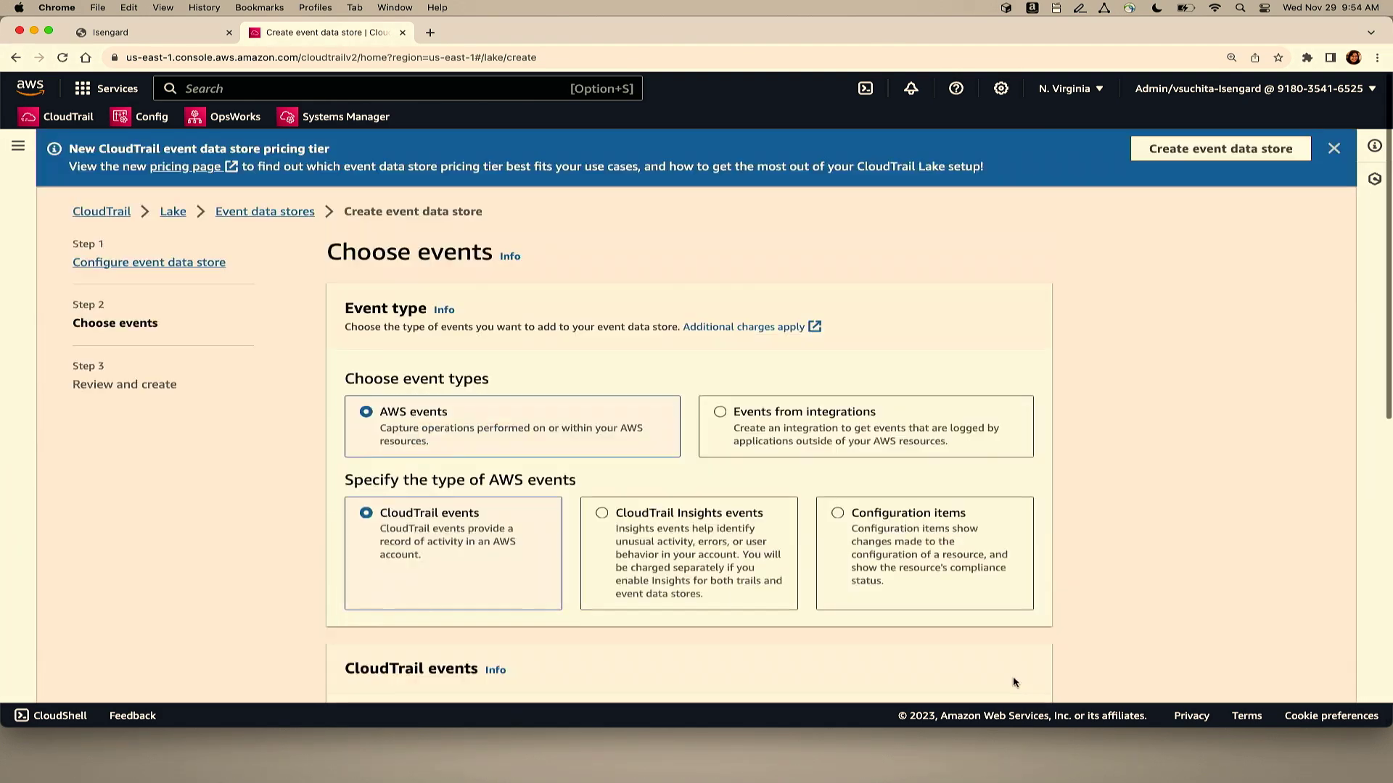
Try Events from integrations as the event type, examine the available integration sources, and return to AWS events.
{"action": "scroll", "coordinate": [1017, 575], "scroll_direction": "down", "scroll_amount": 3}
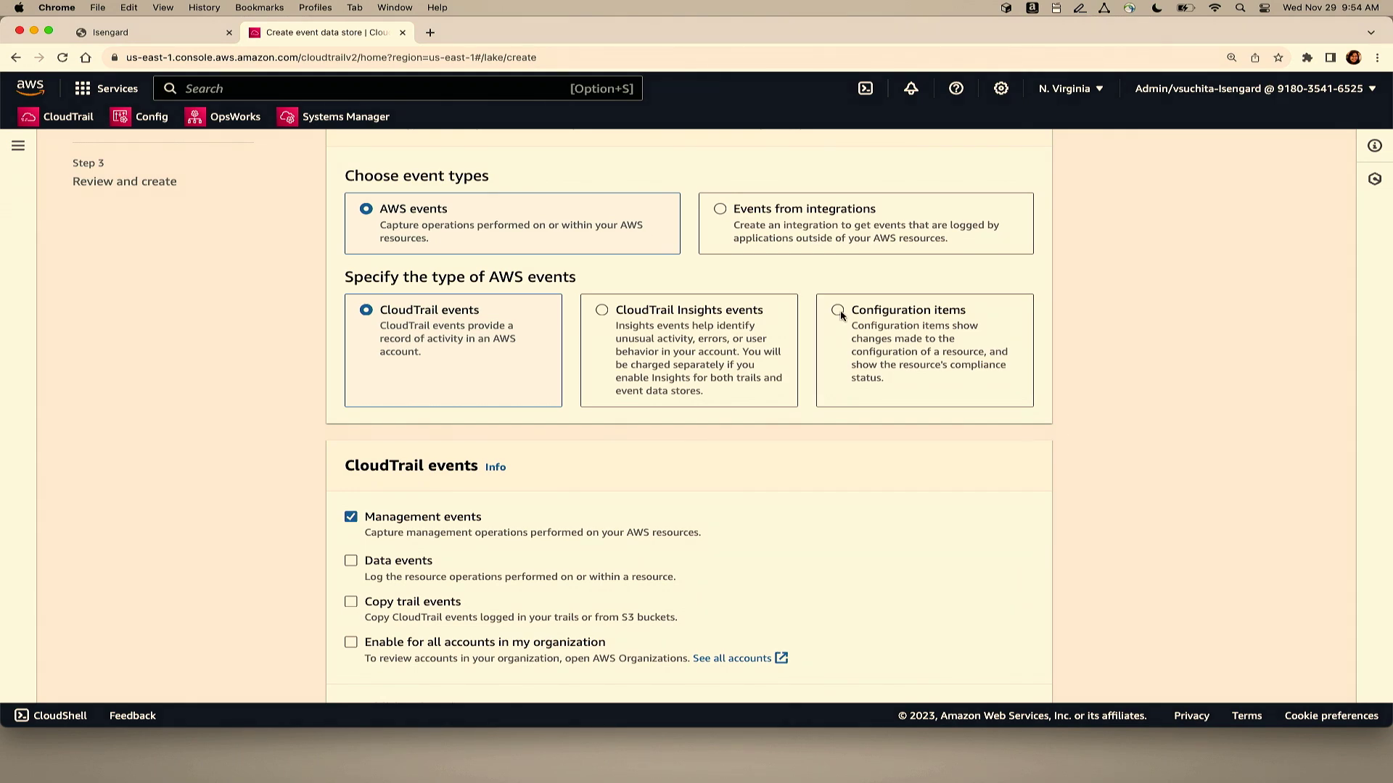
{"action": "left_click", "coordinate": [723, 215]}
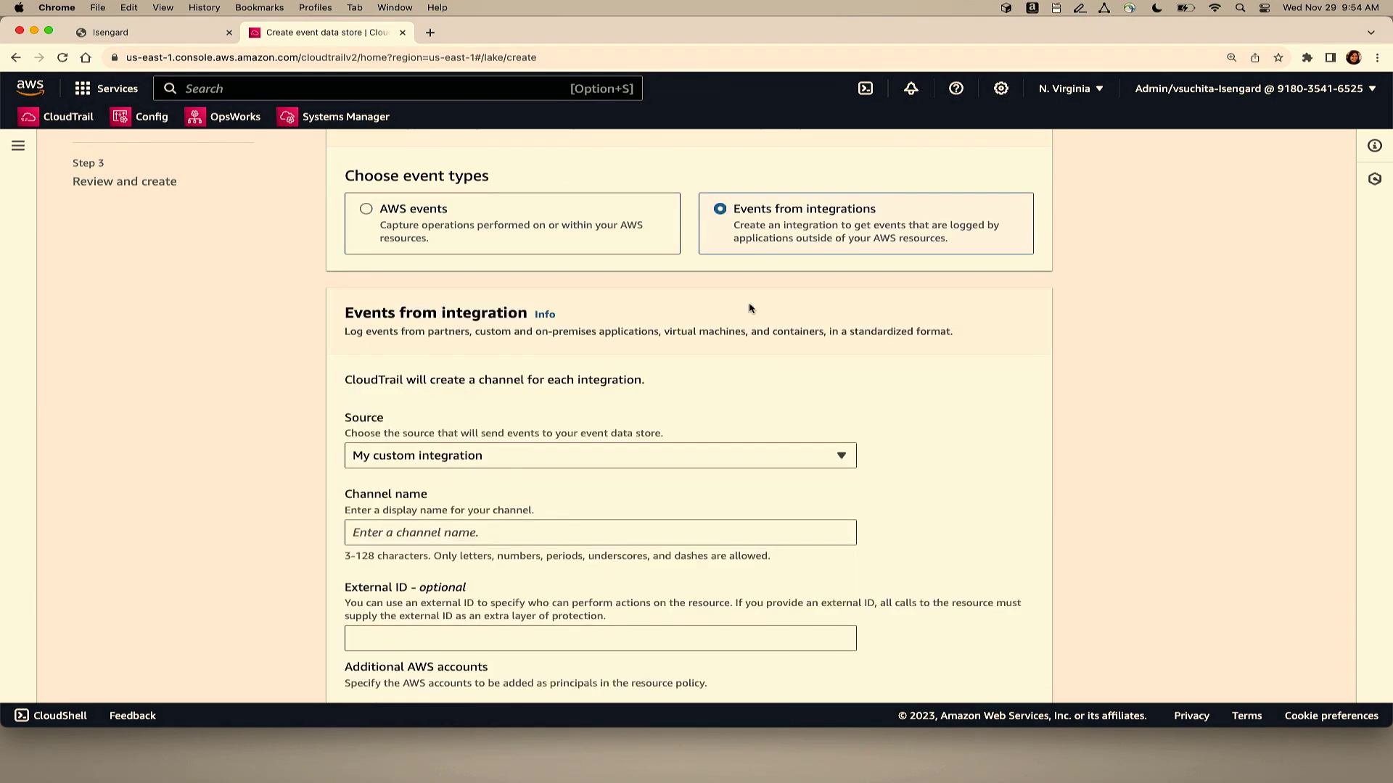
{"action": "scroll", "coordinate": [750, 308], "scroll_direction": "down", "scroll_amount": 1}
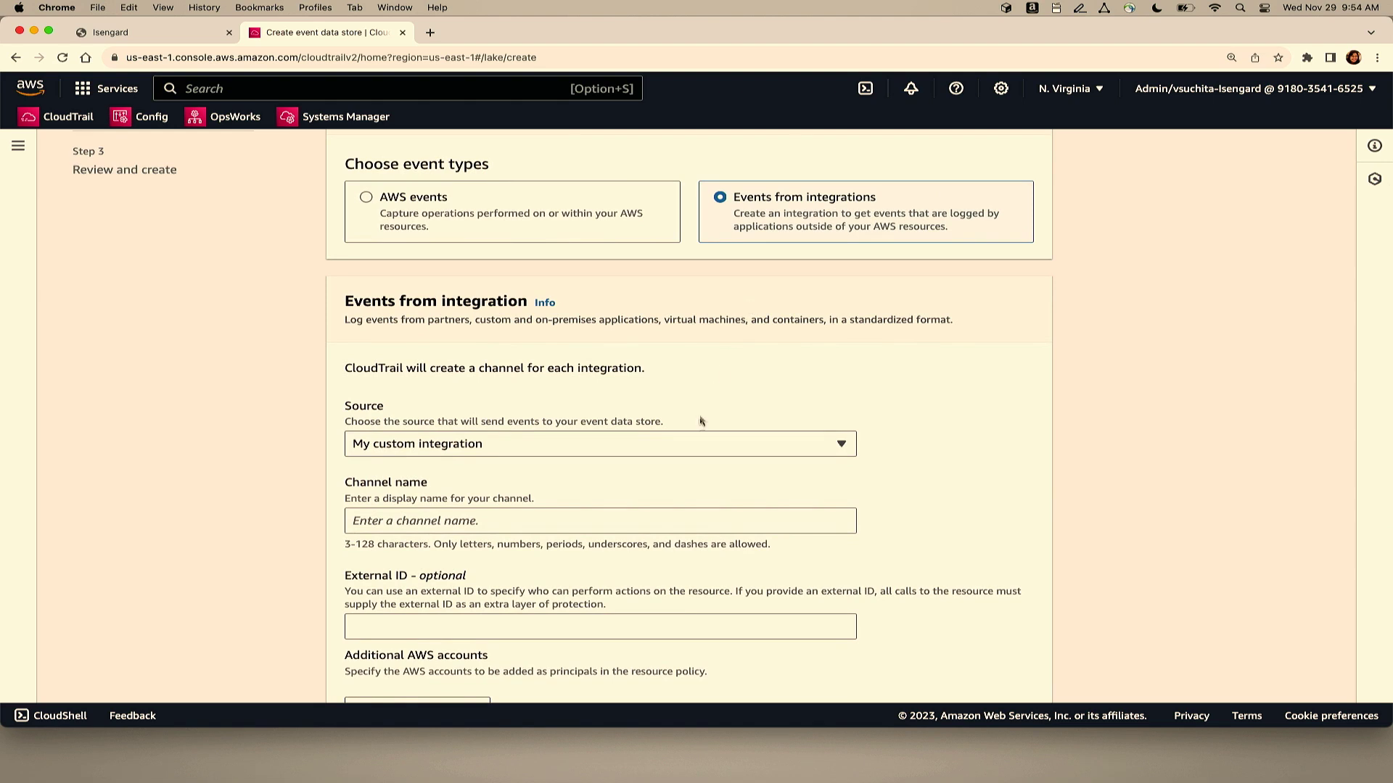
{"action": "left_click", "coordinate": [696, 443]}
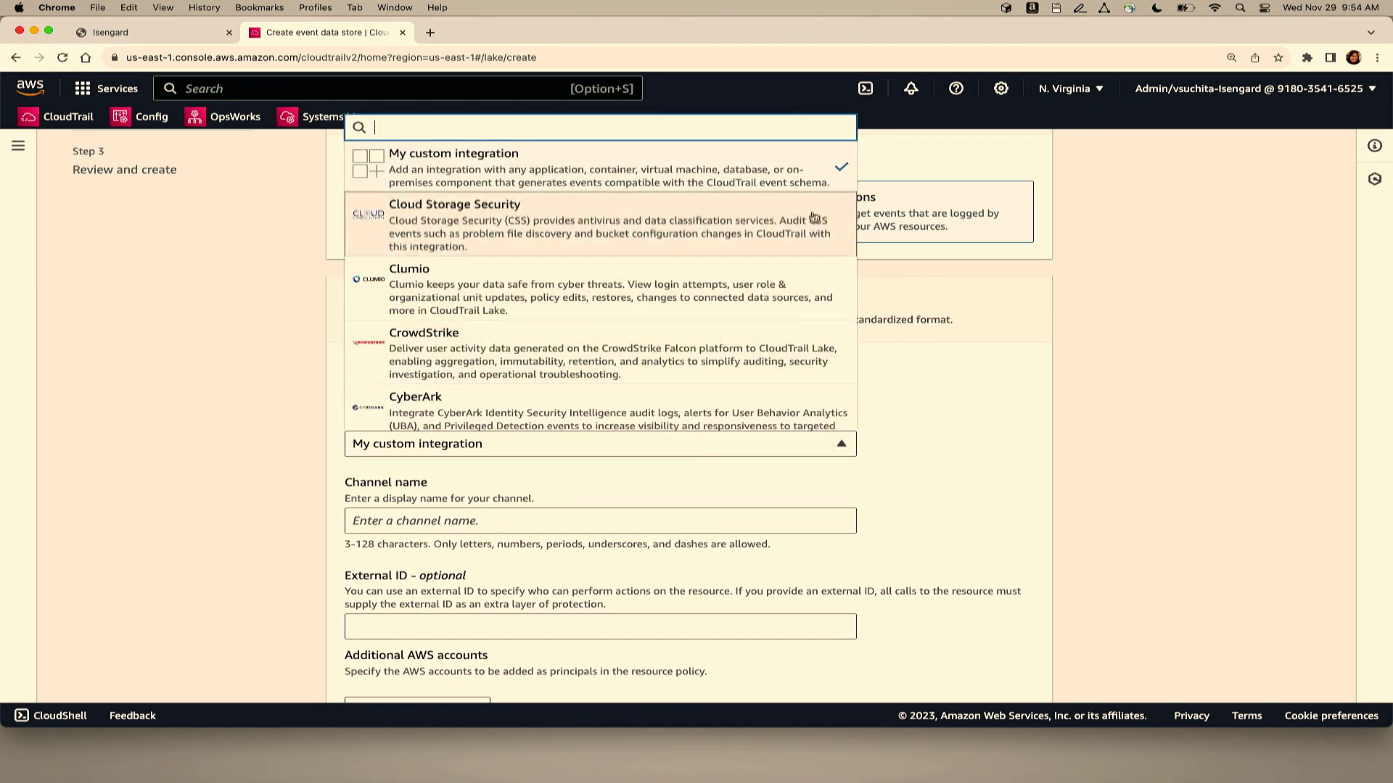
{"action": "left_click", "coordinate": [919, 273]}
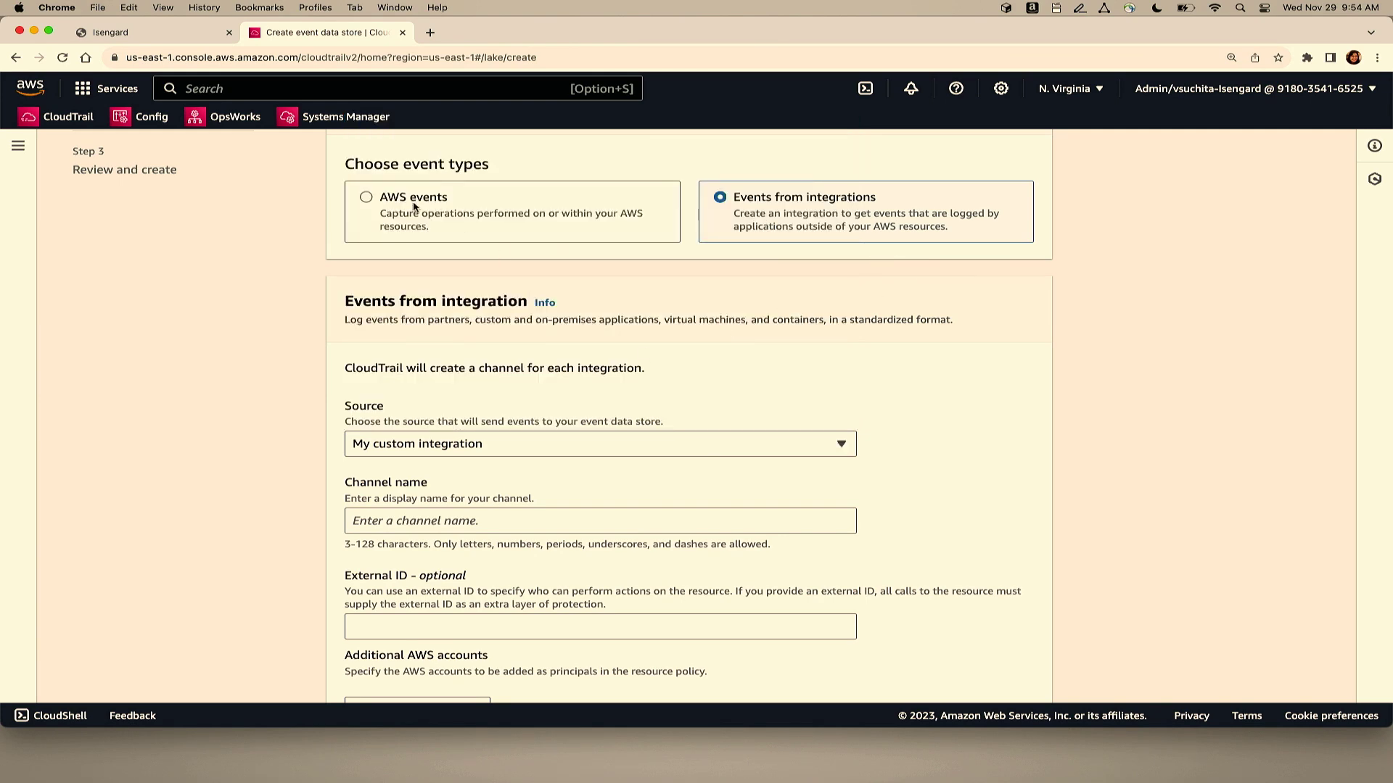
{"action": "left_click", "coordinate": [388, 205]}
Include data events in the CloudTrail events, and turn off Read API activity for management events.
{"action": "scroll", "coordinate": [508, 435], "scroll_direction": "down", "scroll_amount": 3}
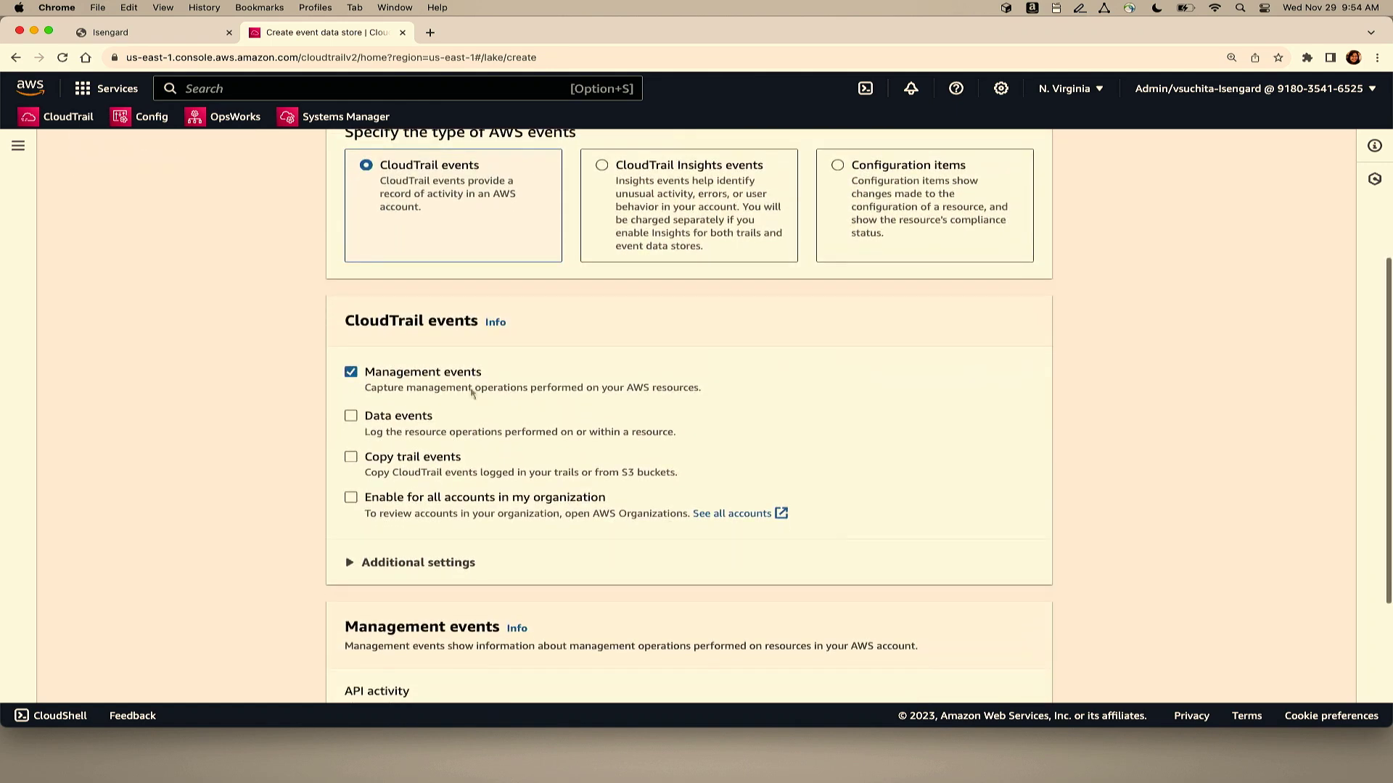
{"action": "left_click", "coordinate": [351, 416]}
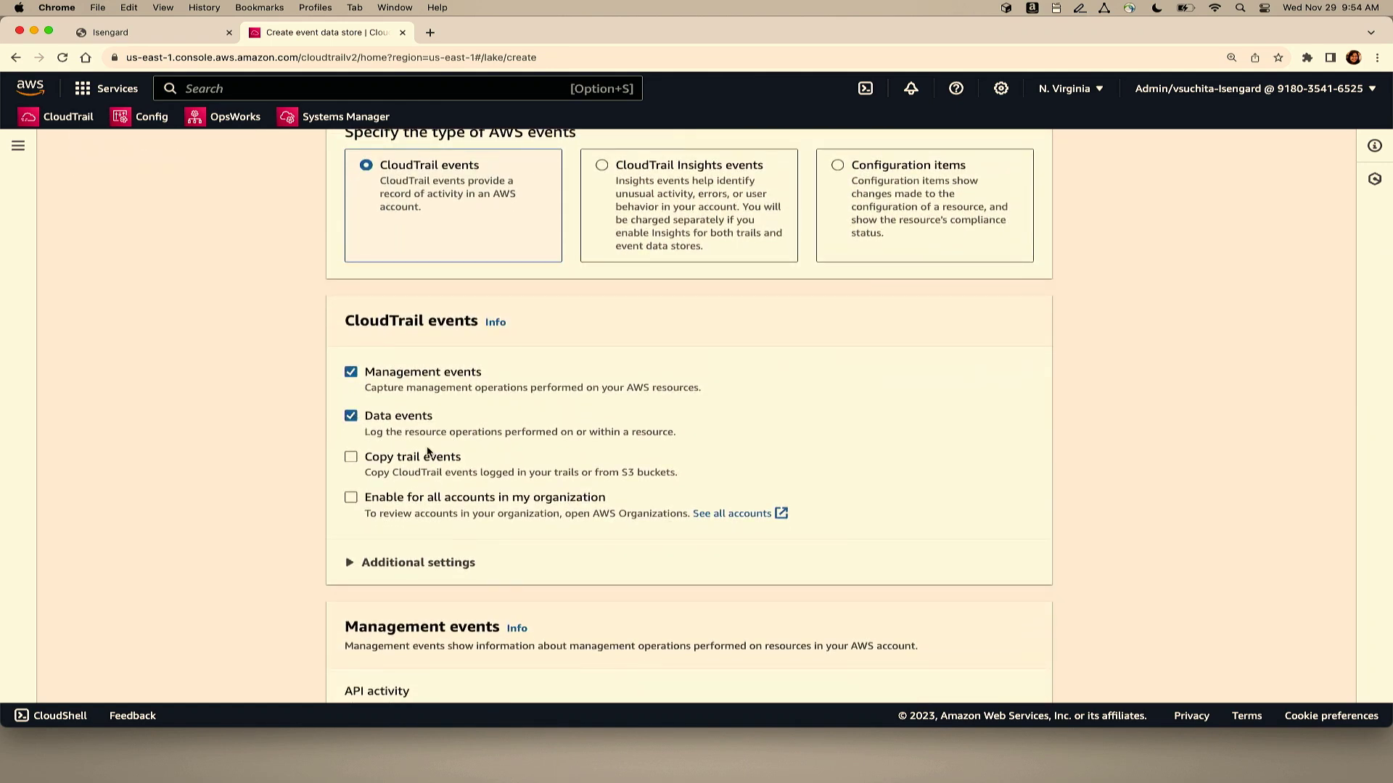
{"action": "scroll", "coordinate": [427, 445], "scroll_direction": "down", "scroll_amount": 4}
{"action": "scroll", "coordinate": [428, 452], "scroll_direction": "down", "scroll_amount": 2}
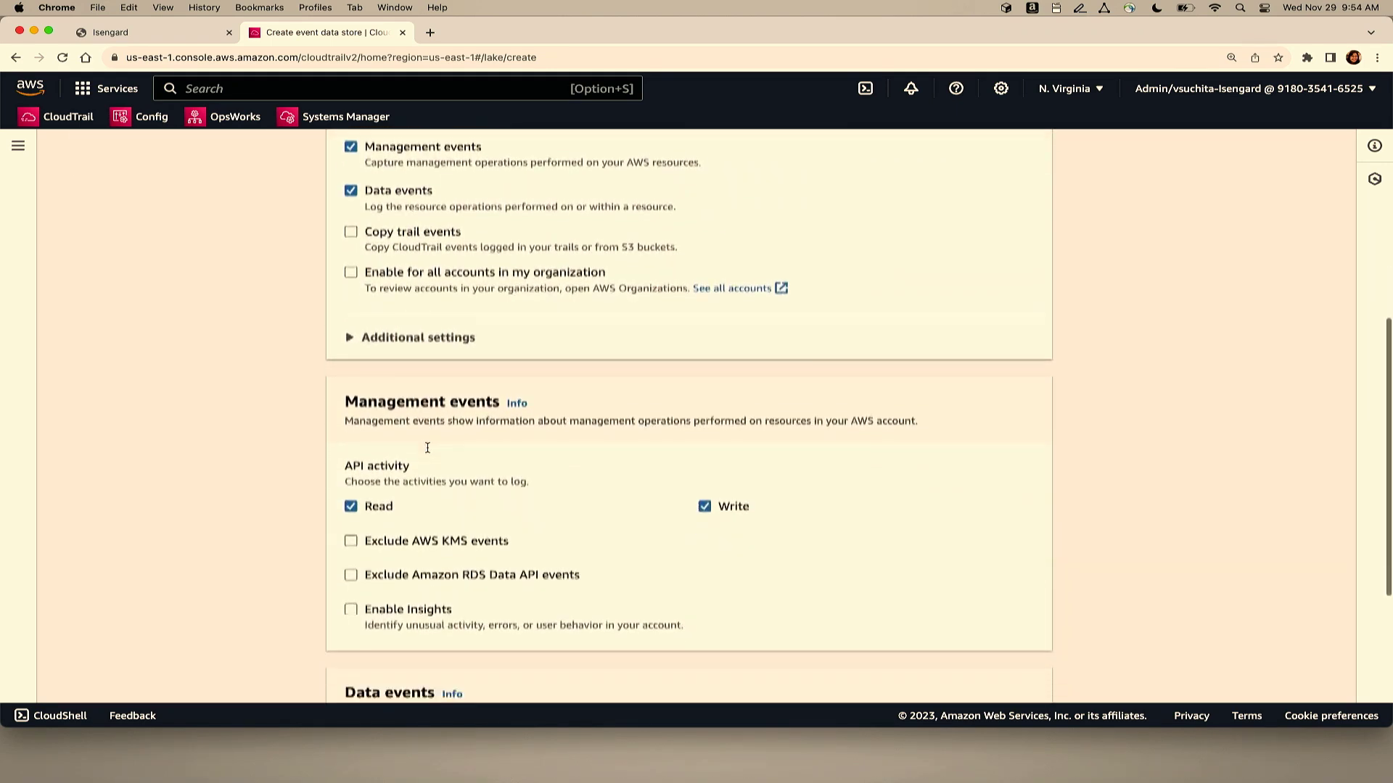
{"action": "scroll", "coordinate": [428, 452], "scroll_direction": "down", "scroll_amount": 1}
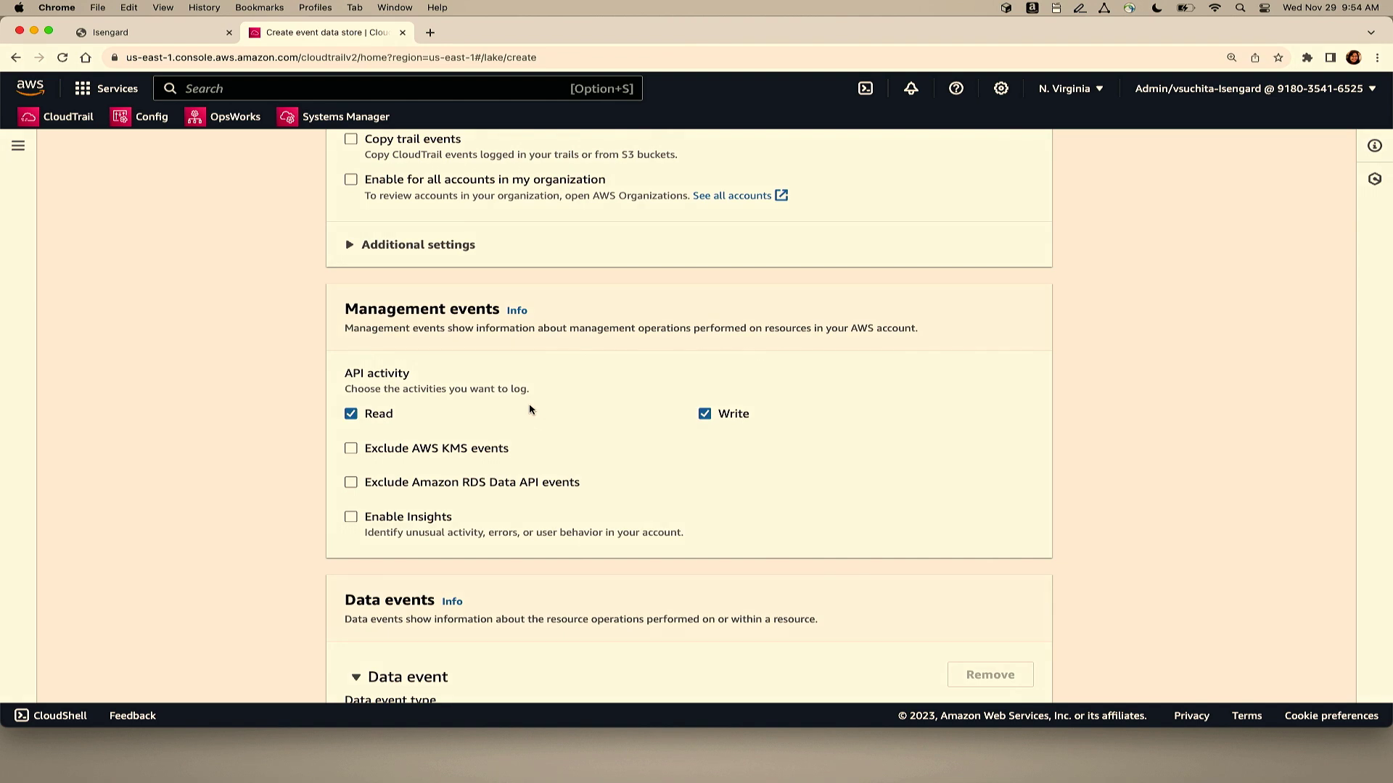
{"action": "scroll", "coordinate": [529, 409], "scroll_direction": "down", "scroll_amount": 1}
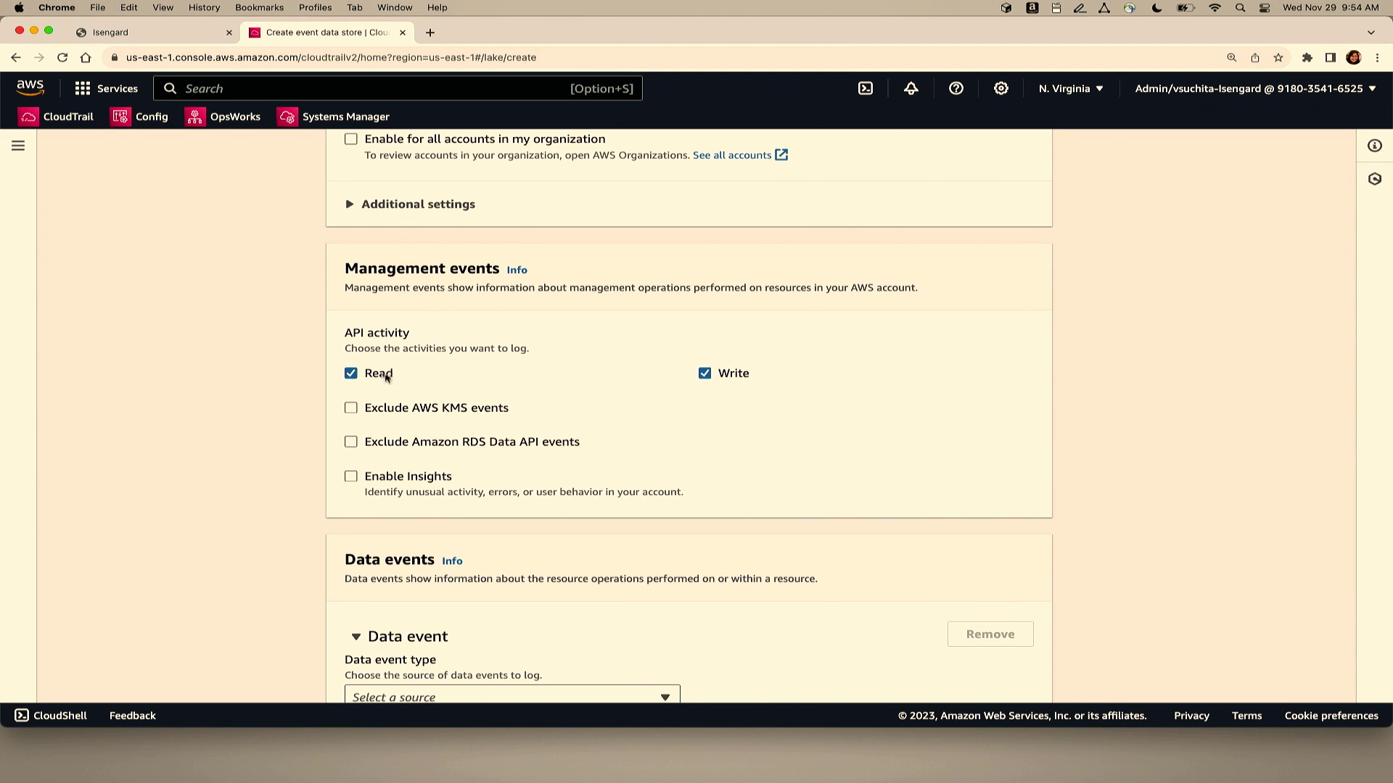
{"action": "left_click", "coordinate": [352, 374]}
Exclude AWS KMS events and Amazon RDS Data API events from the management events.
{"action": "scroll", "coordinate": [352, 375], "scroll_direction": "down", "scroll_amount": 1}
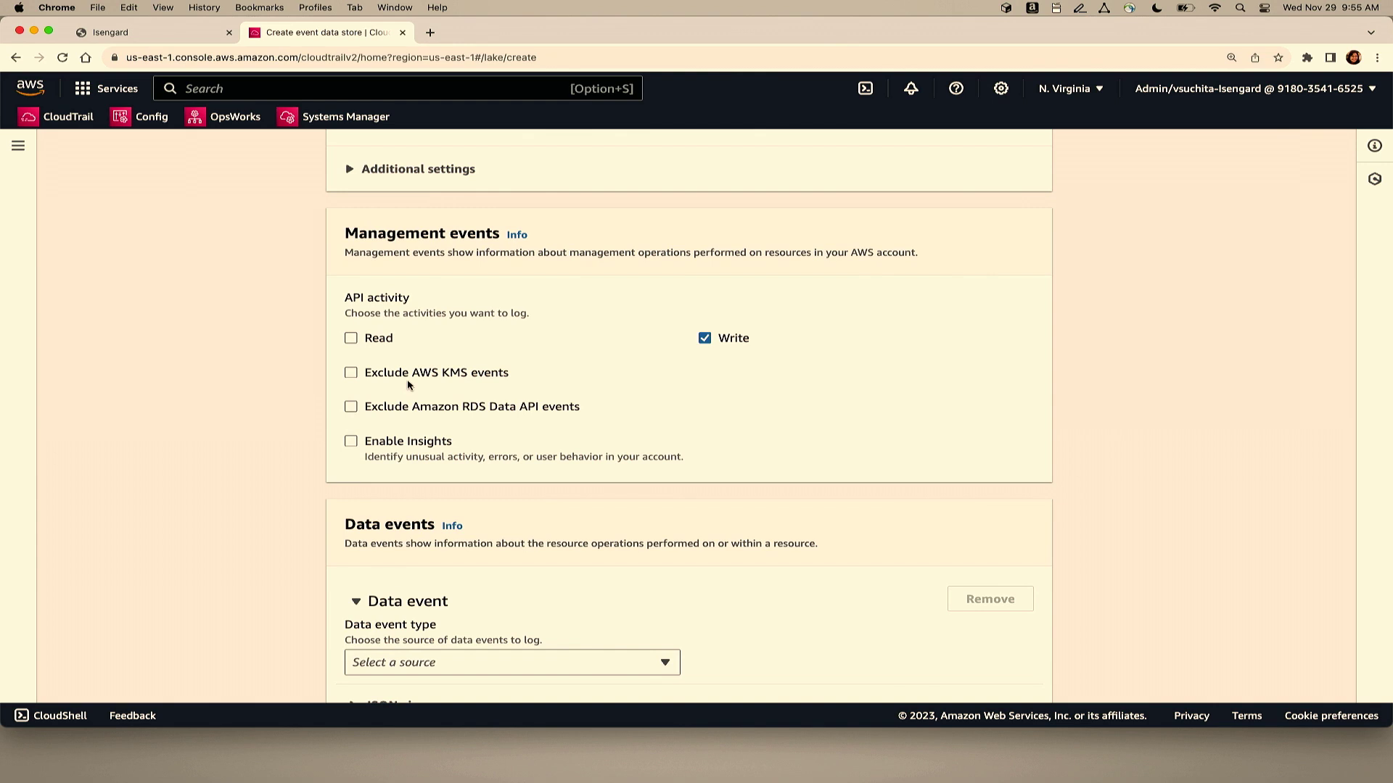
{"action": "scroll", "coordinate": [408, 386], "scroll_direction": "down", "scroll_amount": 1}
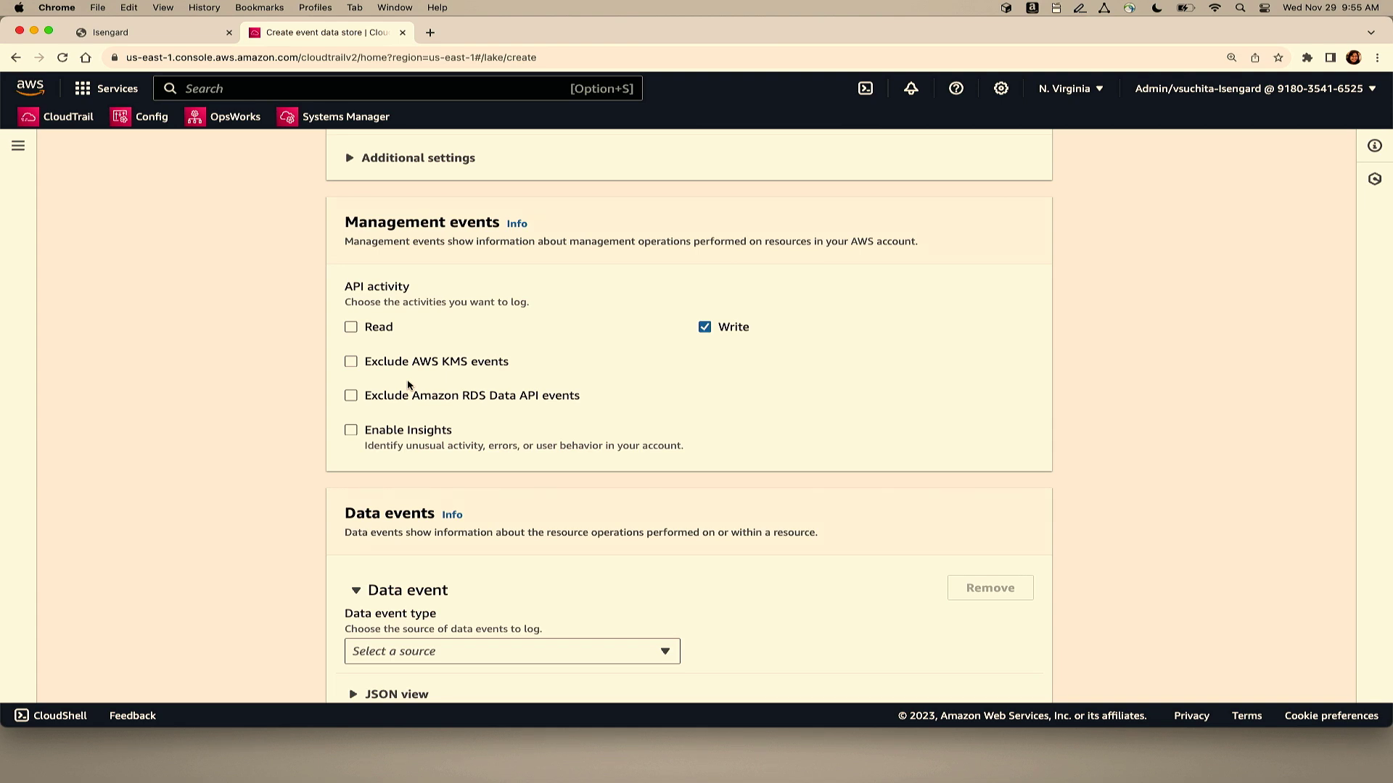
{"action": "scroll", "coordinate": [407, 385], "scroll_direction": "down", "scroll_amount": 1}
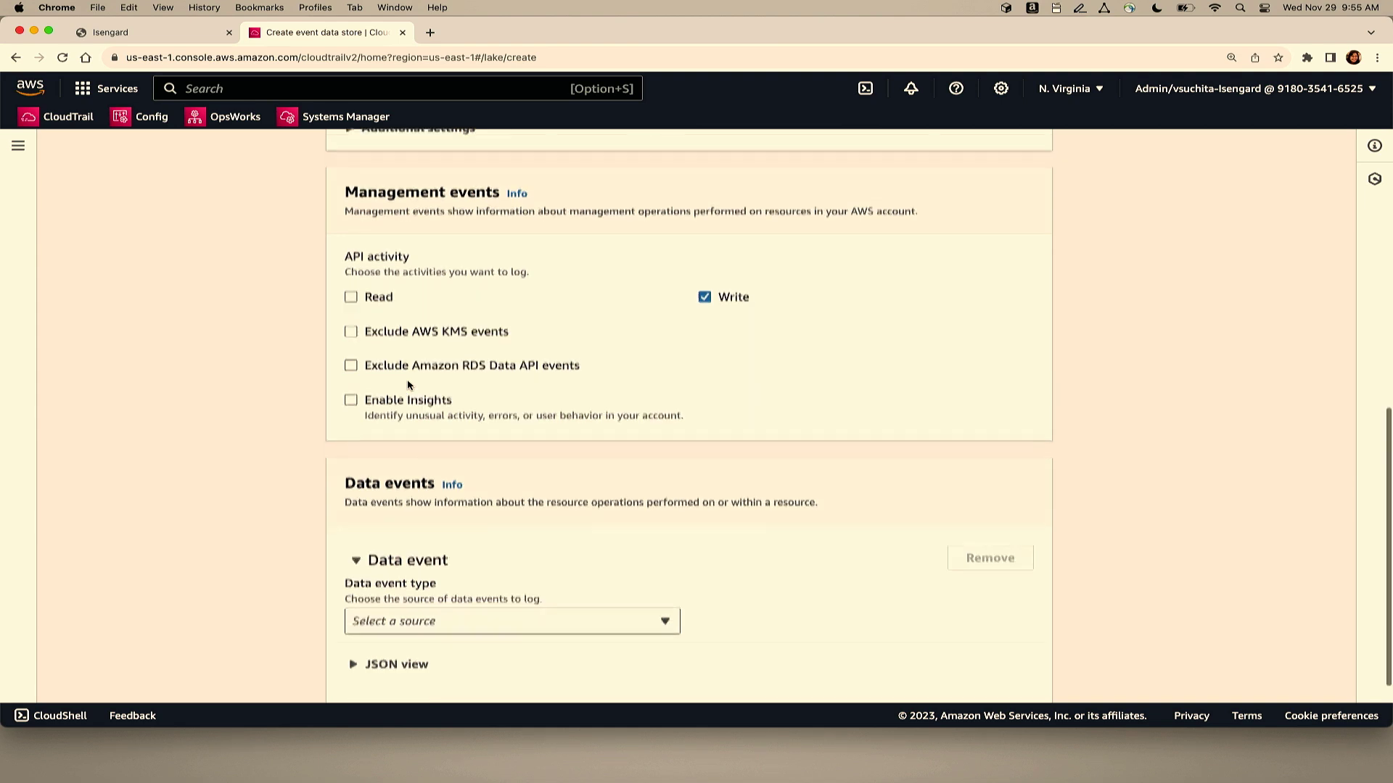
{"action": "left_click", "coordinate": [351, 325]}
{"action": "left_click", "coordinate": [352, 359]}
Set the data event type to S3 with the Custom log selector template.
{"action": "scroll", "coordinate": [445, 425], "scroll_direction": "down", "scroll_amount": 2}
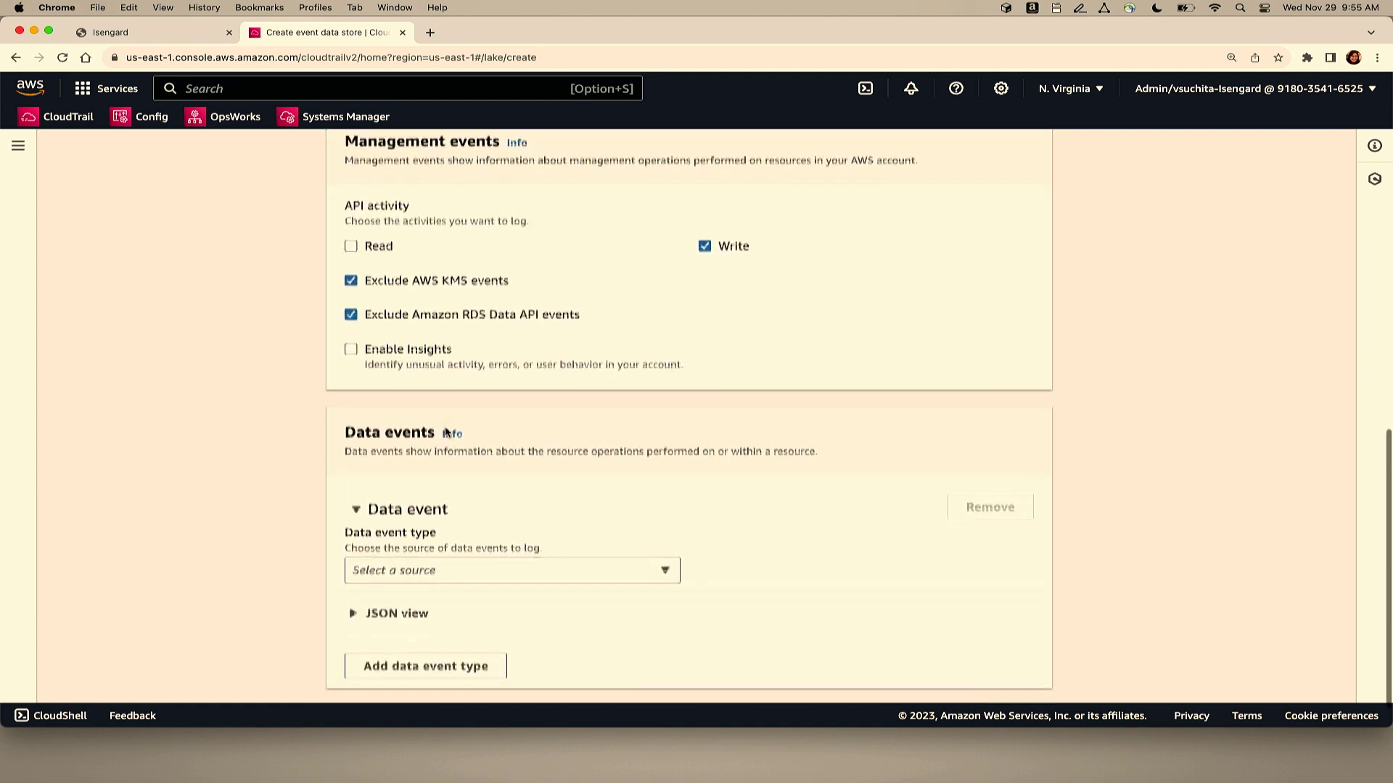
{"action": "left_click", "coordinate": [488, 530]}
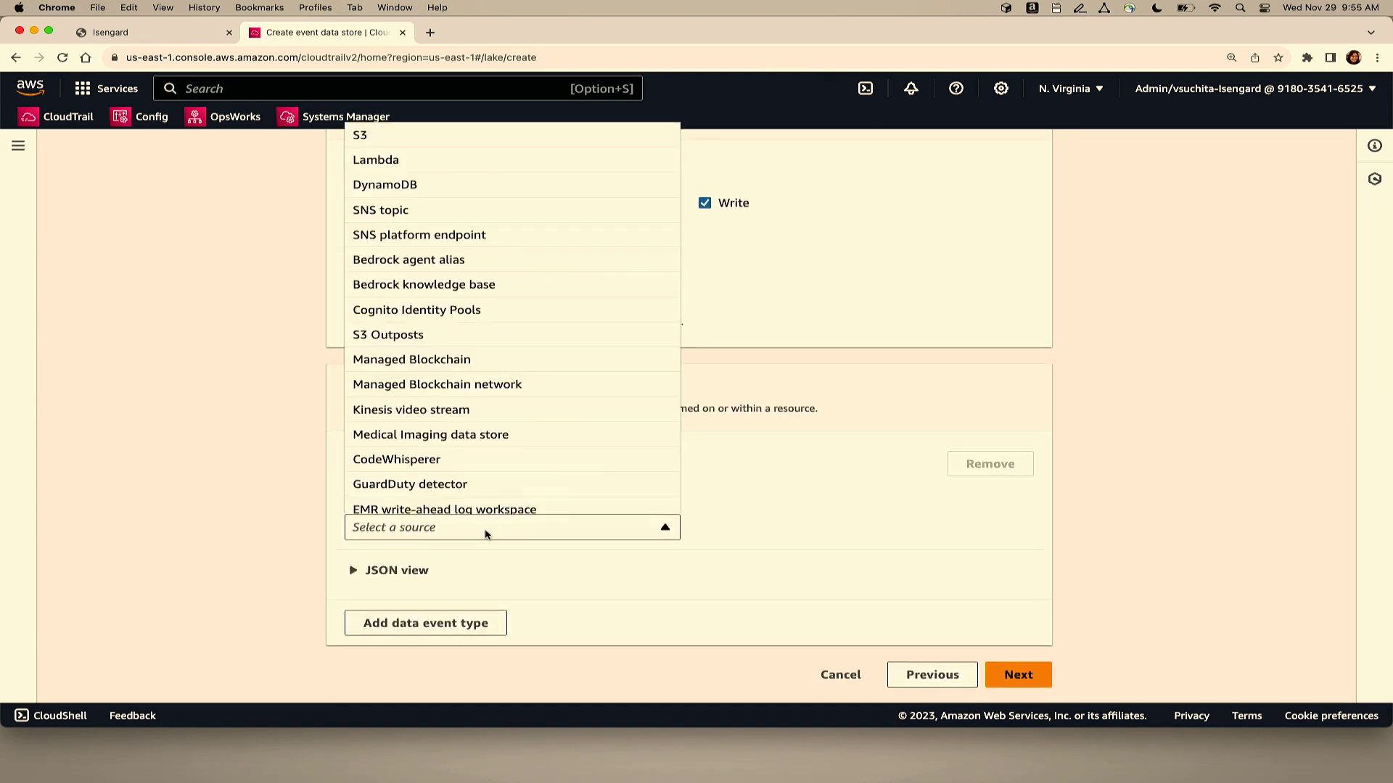
{"action": "left_click", "coordinate": [532, 135]}
{"action": "scroll", "coordinate": [569, 386], "scroll_direction": "down", "scroll_amount": 3}
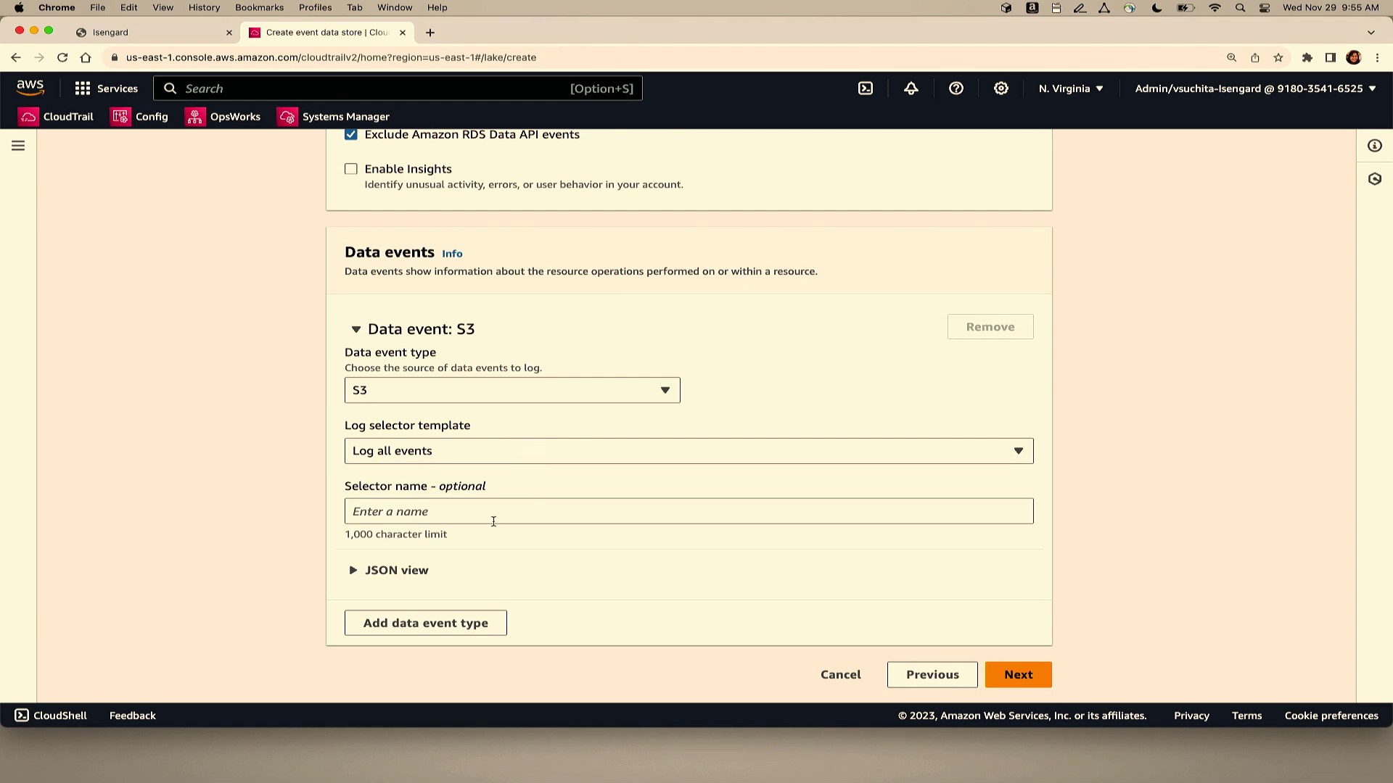
{"action": "left_click", "coordinate": [470, 459]}
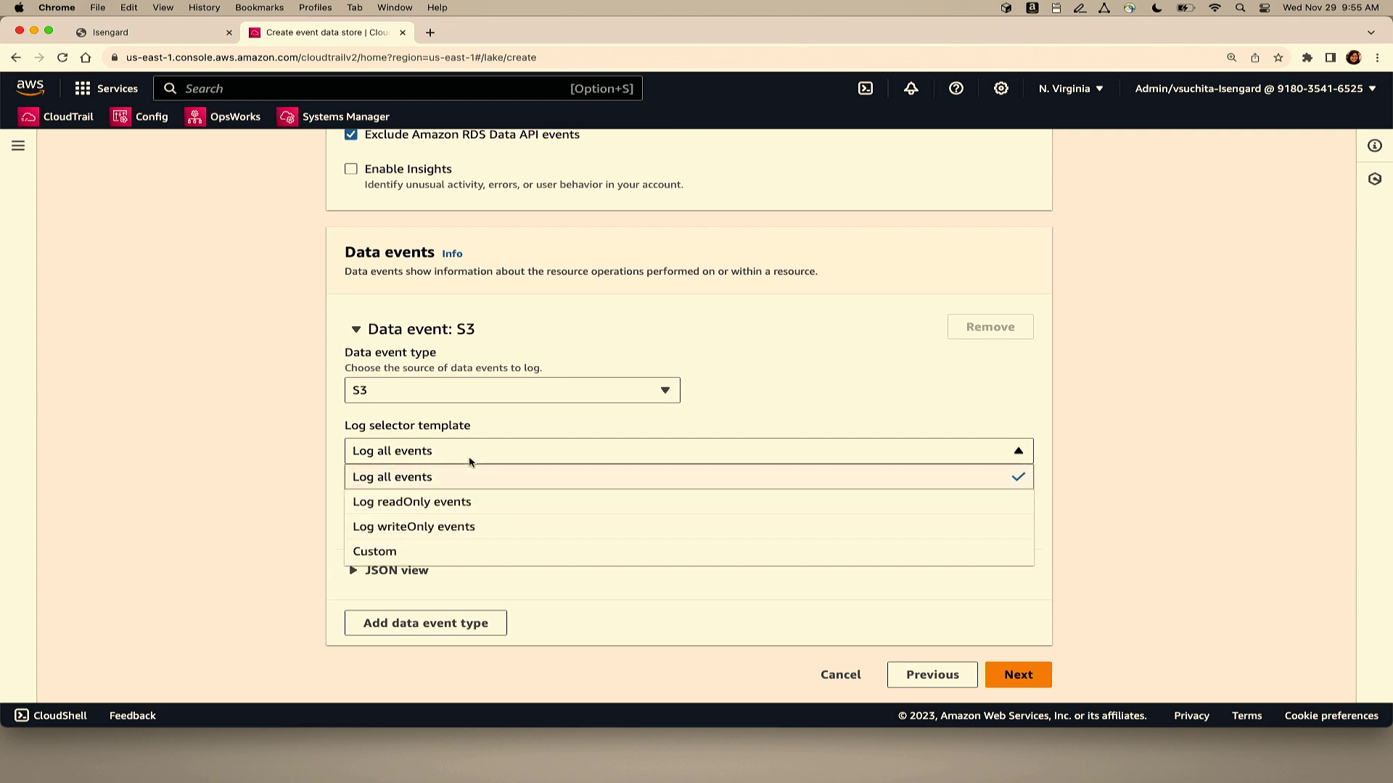
{"action": "left_click", "coordinate": [423, 554]}
Choose resources.ARN as the field of the S3 advanced event selector and examine the available operators.
{"action": "scroll", "coordinate": [421, 505], "scroll_direction": "down", "scroll_amount": 2}
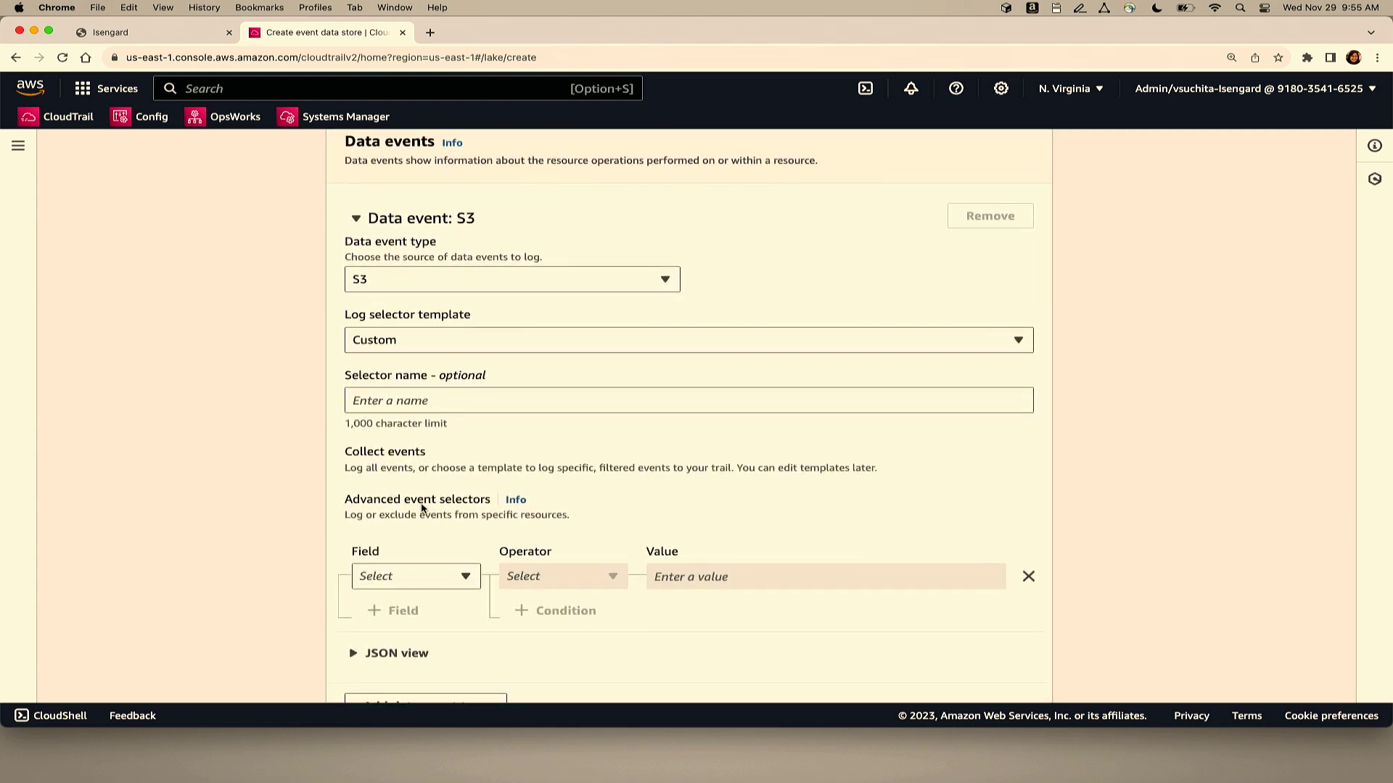
{"action": "scroll", "coordinate": [422, 508], "scroll_direction": "down", "scroll_amount": 1}
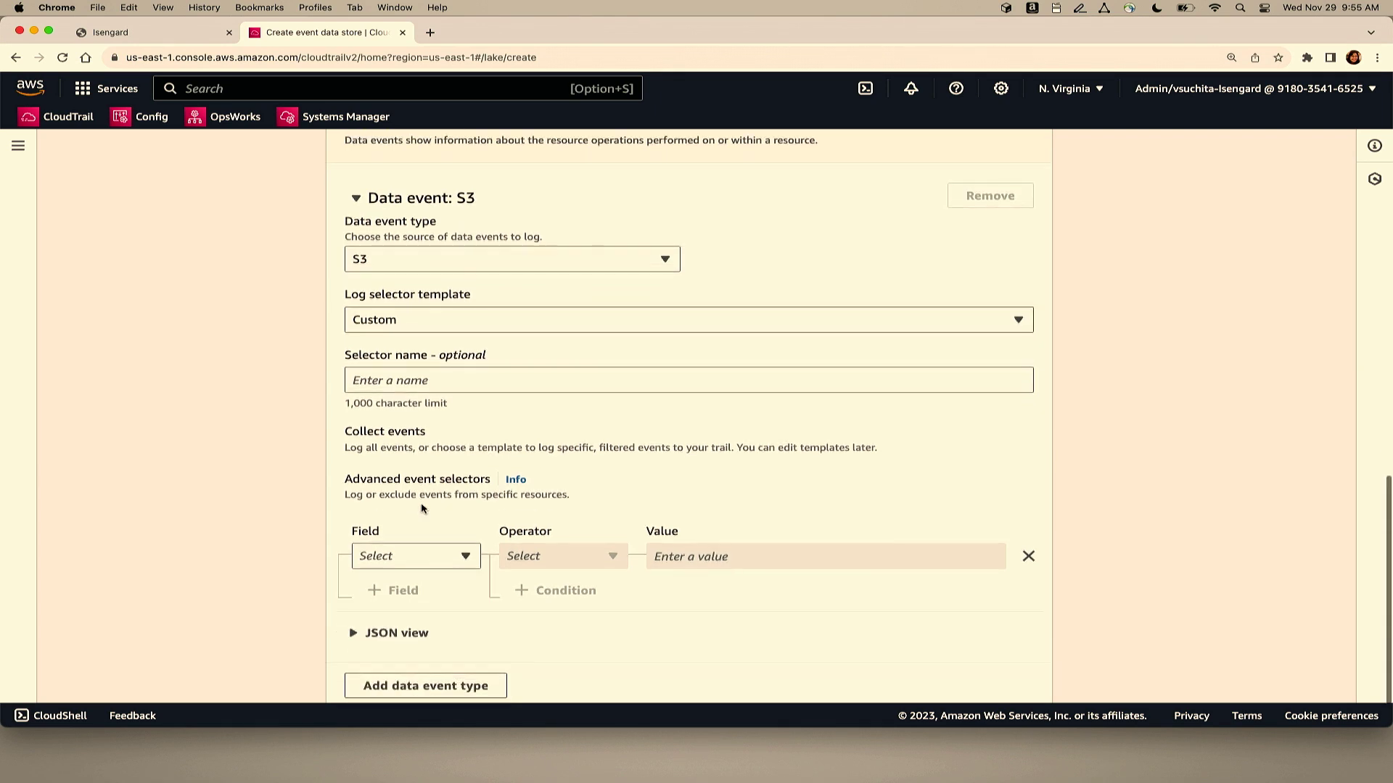
{"action": "left_click", "coordinate": [441, 557]}
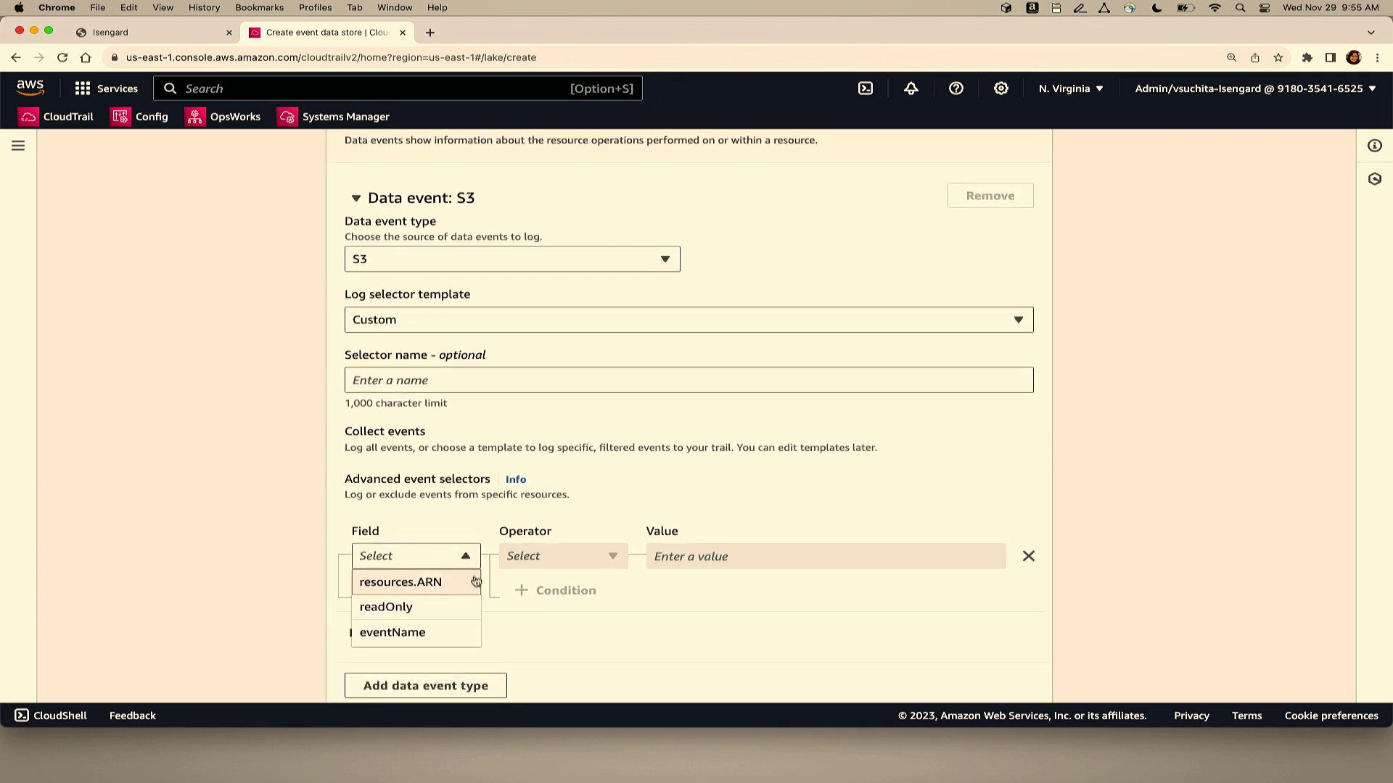
{"action": "left_click", "coordinate": [474, 583]}
{"action": "left_click", "coordinate": [578, 565]}
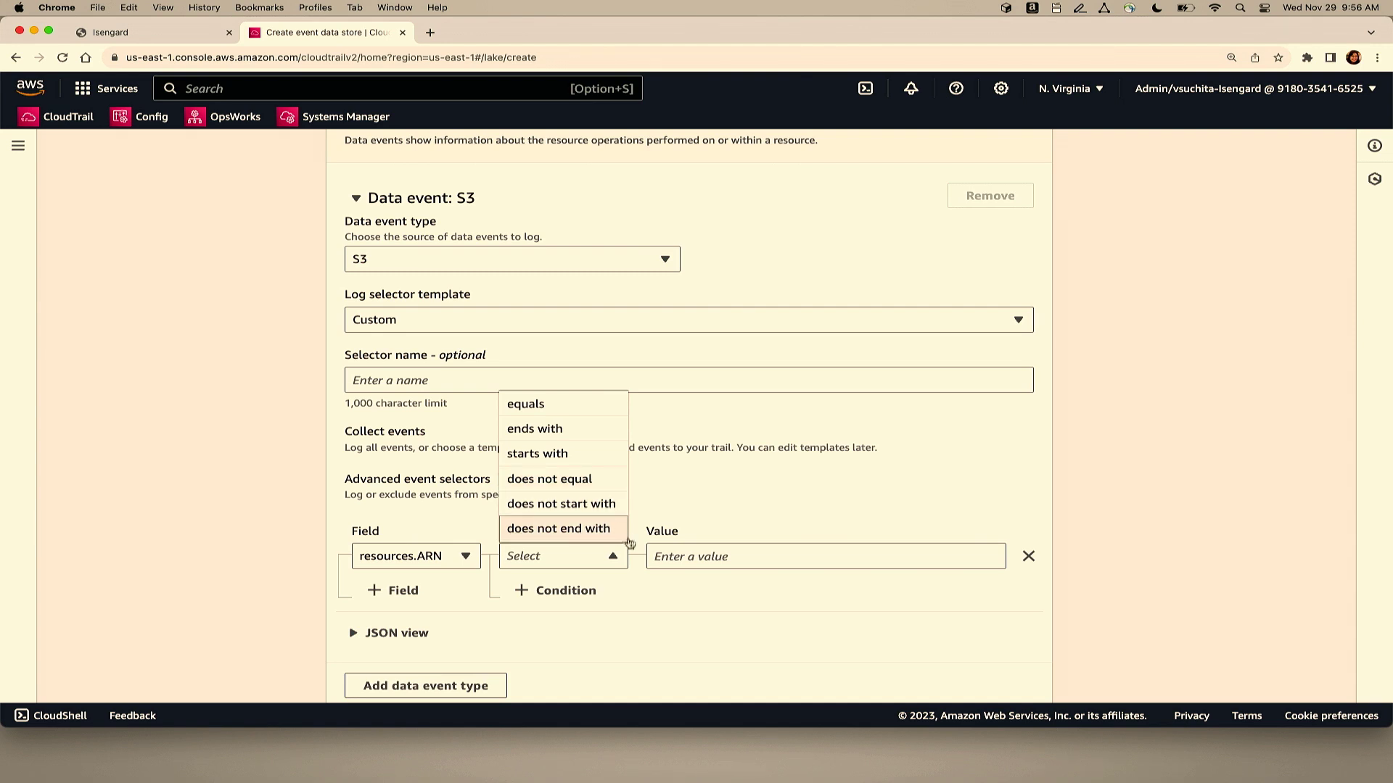
Try readOnly as the advanced event selector's field, and change it to eventName.
{"action": "left_click", "coordinate": [445, 558]}
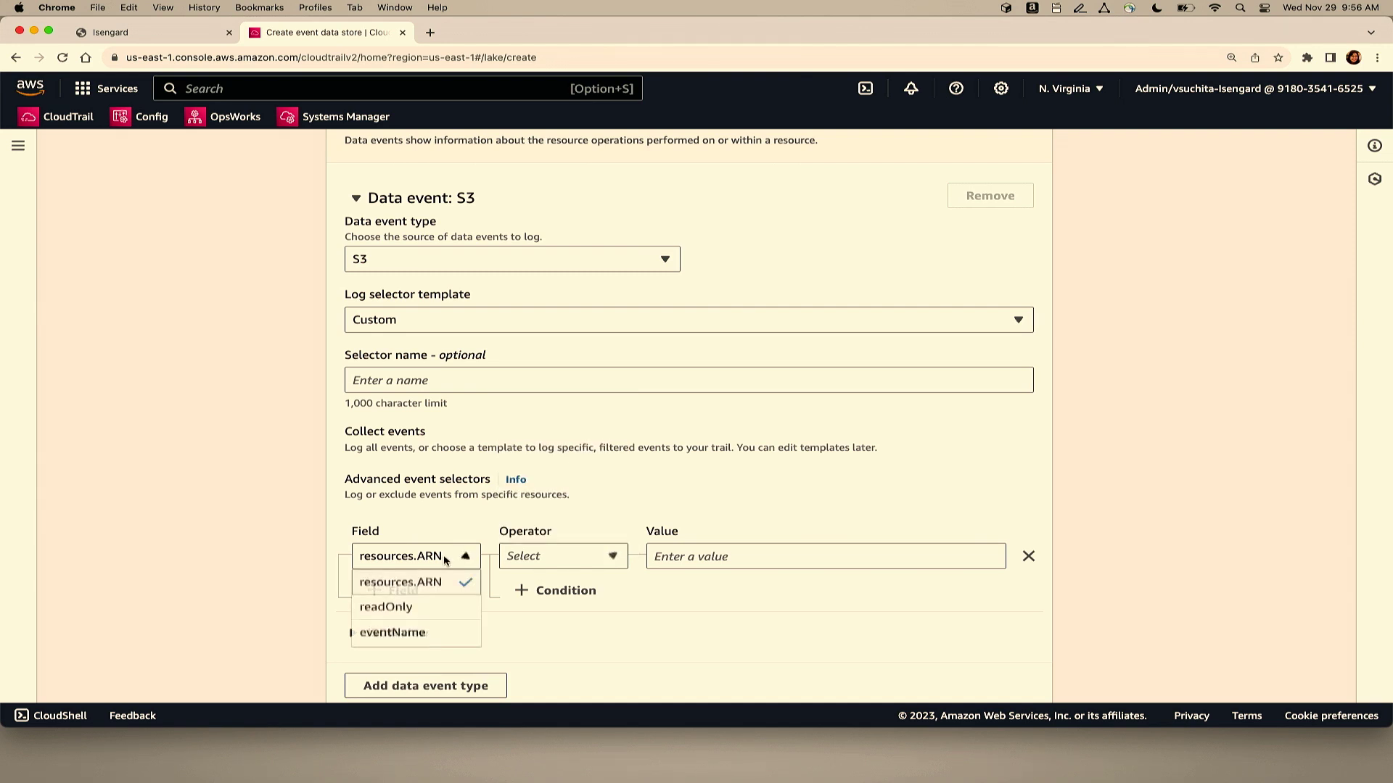
{"action": "left_click", "coordinate": [433, 608]}
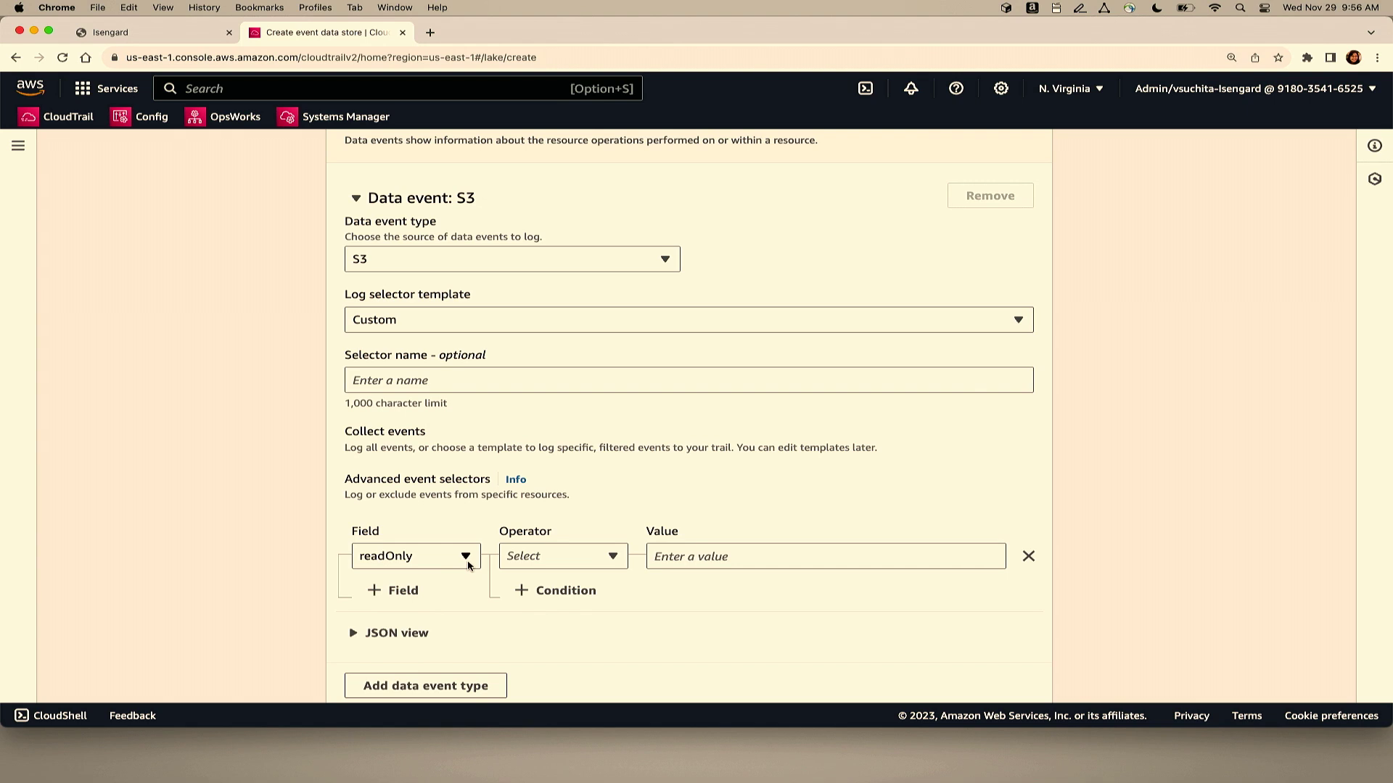
{"action": "left_click", "coordinate": [468, 564]}
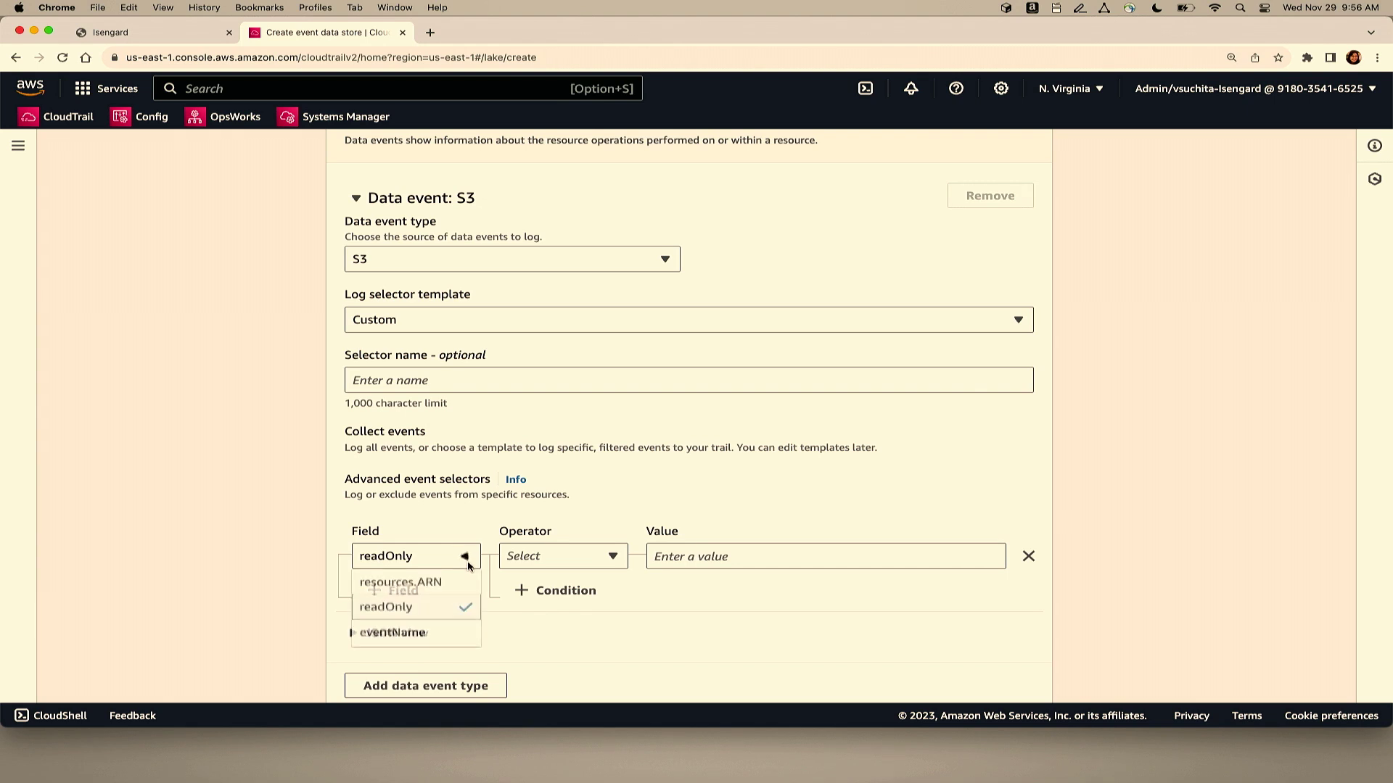
{"action": "left_click", "coordinate": [446, 634]}
{"action": "scroll", "coordinate": [583, 628], "scroll_direction": "down", "scroll_amount": 2}
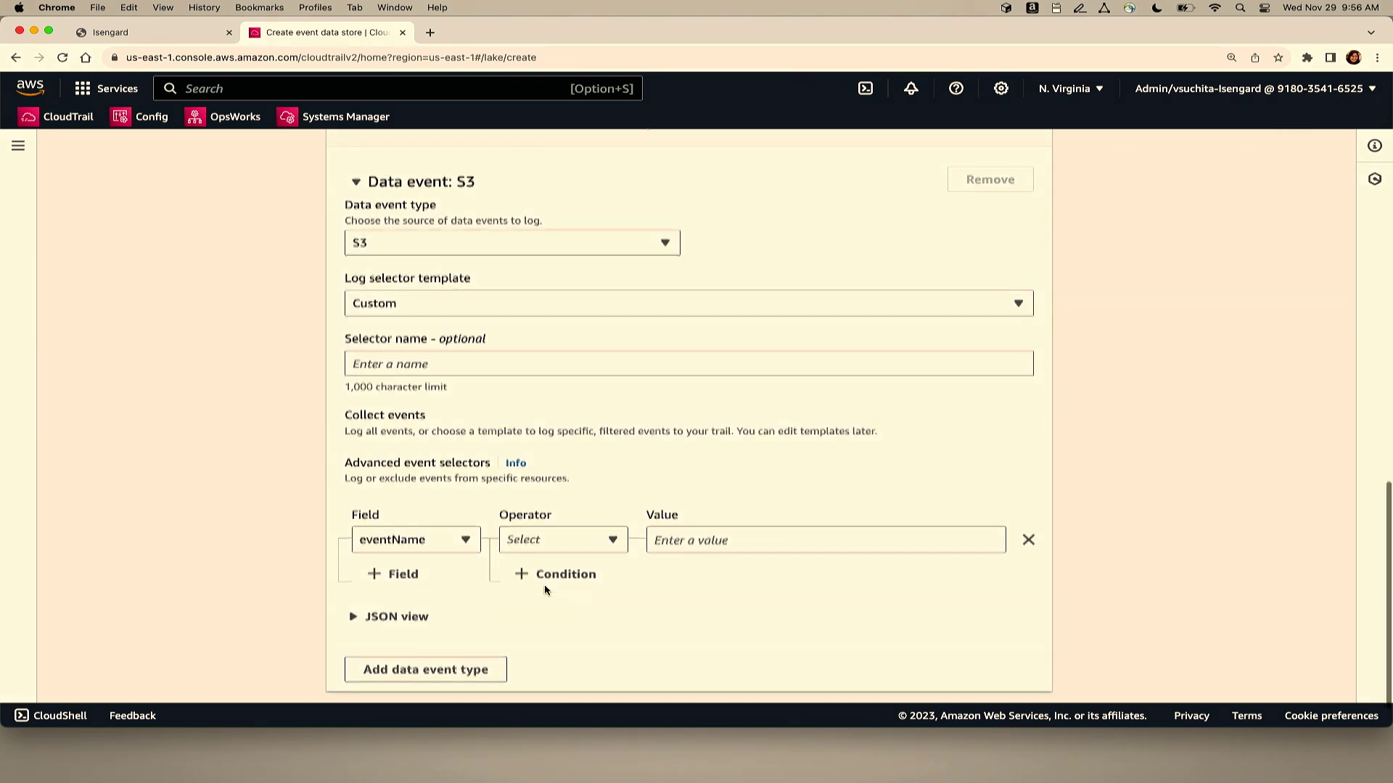
Leave the event data store setup and open the CloudTrail Lake dashboard.
{"action": "scroll", "coordinate": [547, 586], "scroll_direction": "up", "scroll_amount": 20}
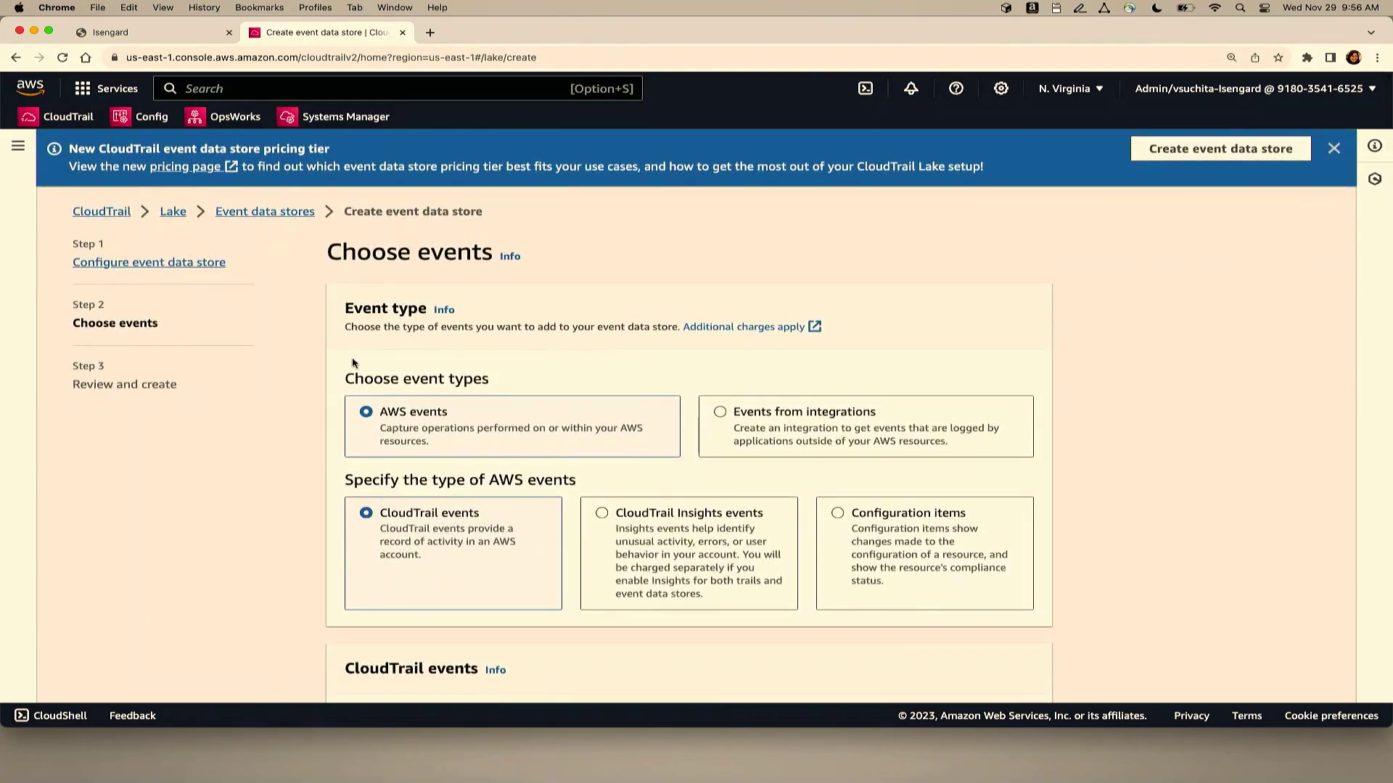
{"action": "scroll", "coordinate": [743, 548], "scroll_direction": "down", "scroll_amount": 20}
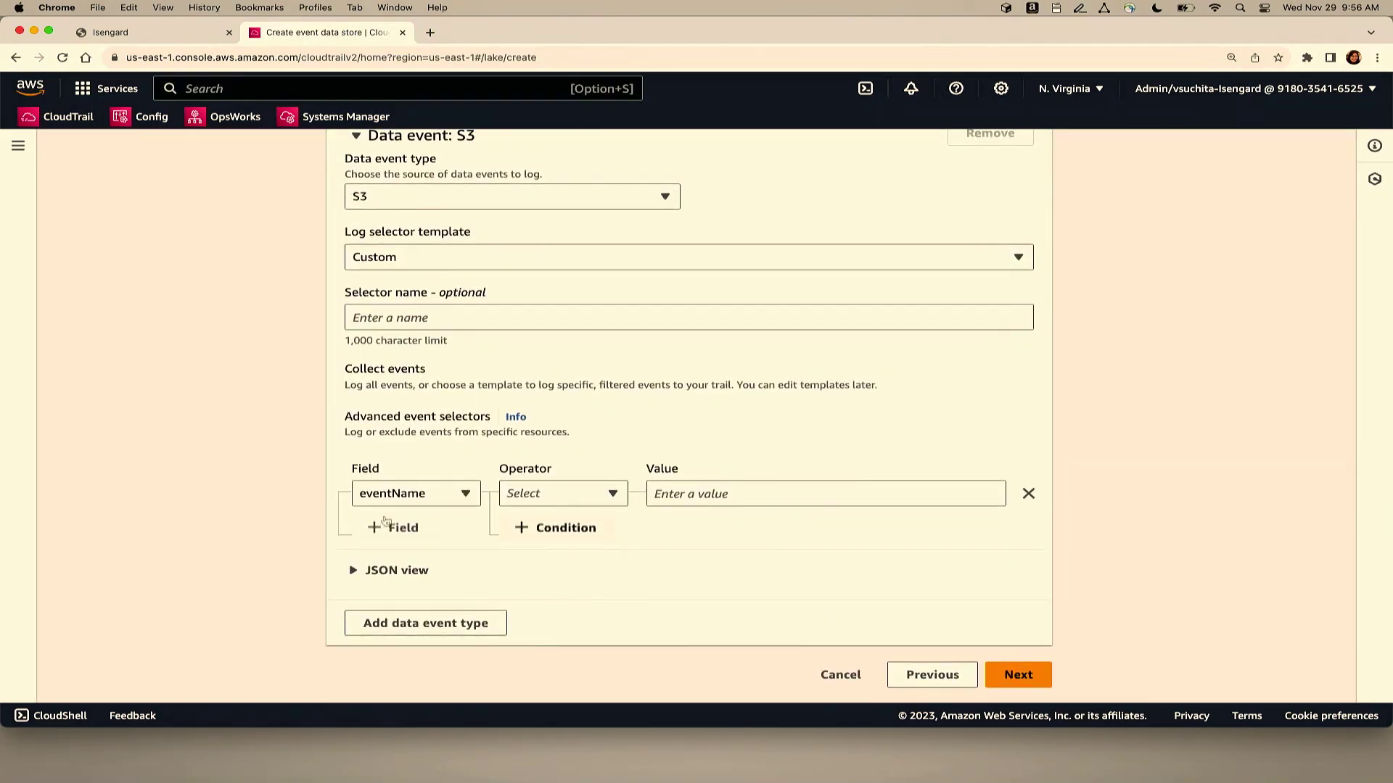
{"action": "scroll", "coordinate": [230, 420], "scroll_direction": "up", "scroll_amount": 20}
{"action": "left_click", "coordinate": [18, 150]}
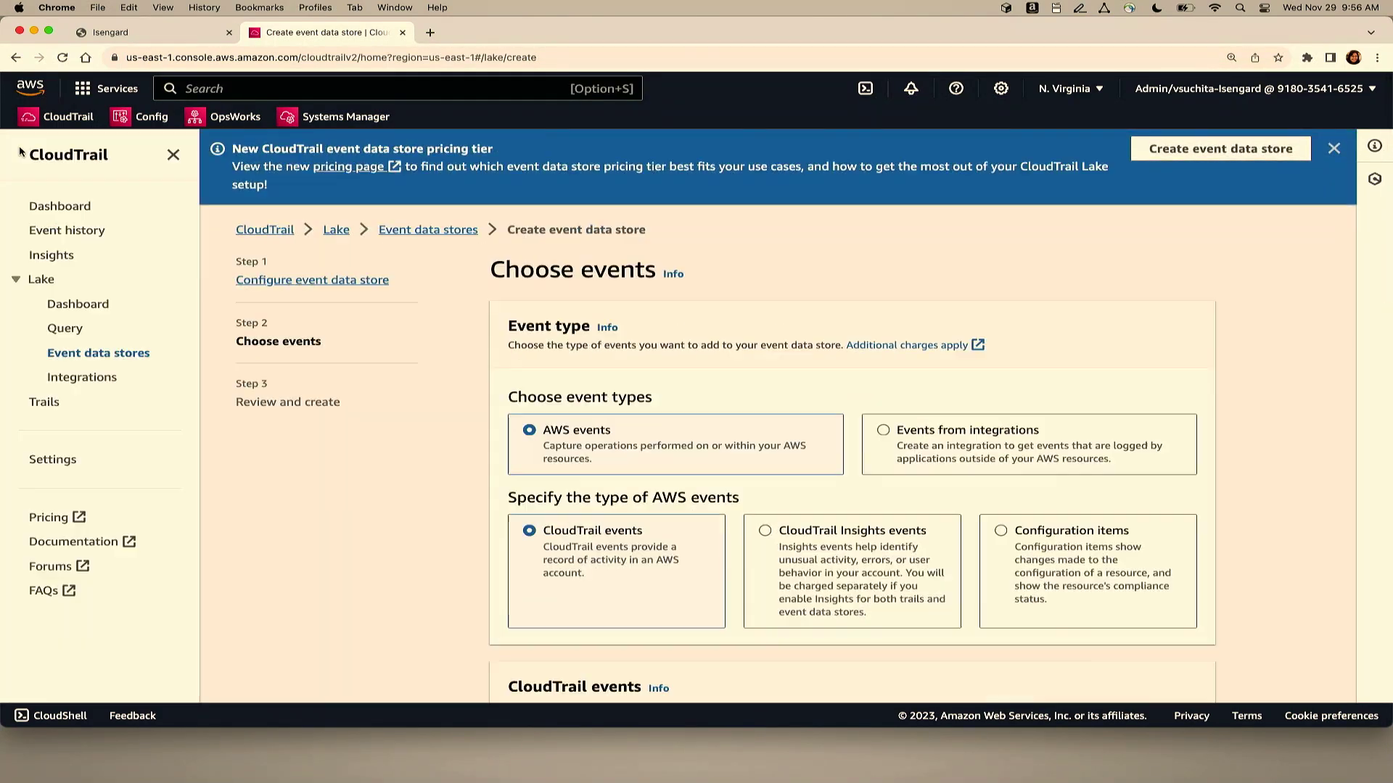
{"action": "left_click", "coordinate": [90, 306]}
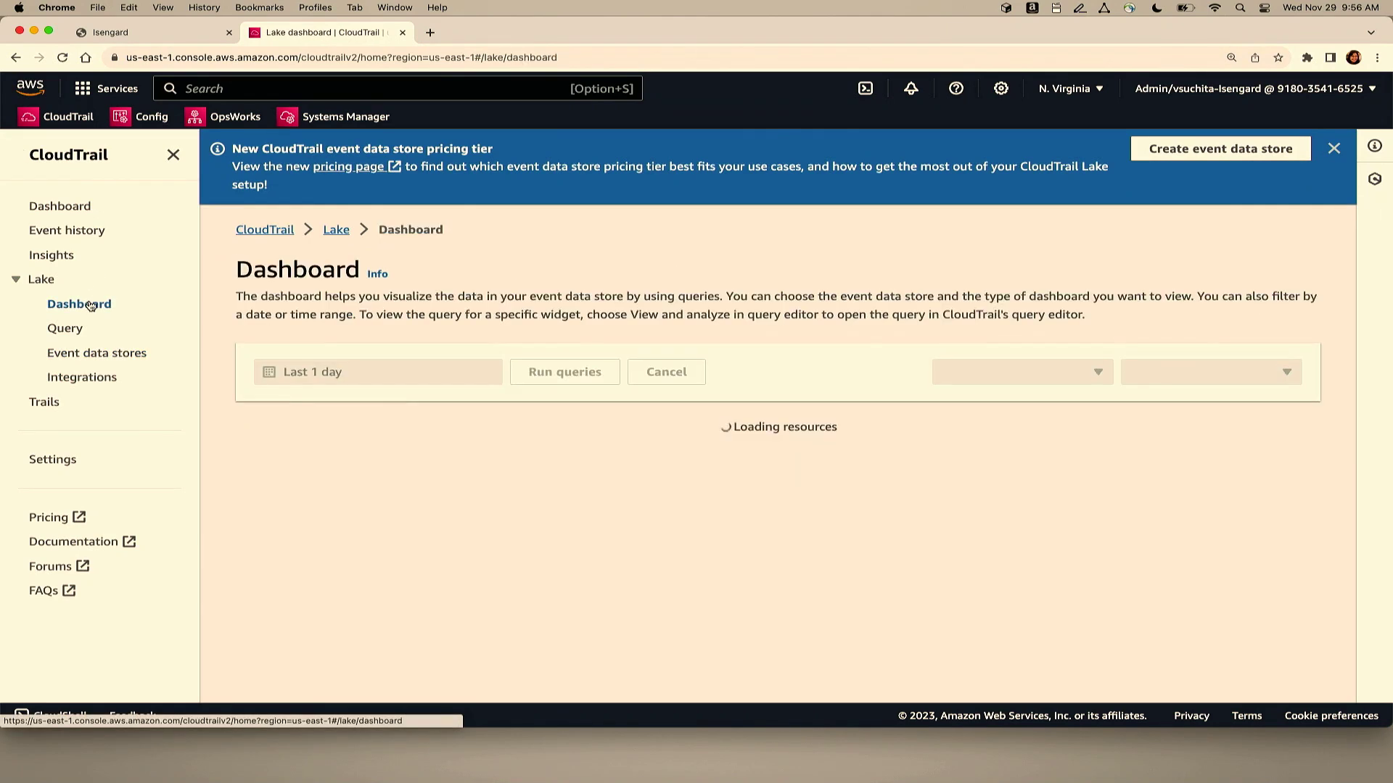
Examine the Lake dashboard widgets for account activity, errors, active regions, services, throttled events and top users.
{"action": "scroll", "coordinate": [515, 498], "scroll_direction": "down", "scroll_amount": 5}
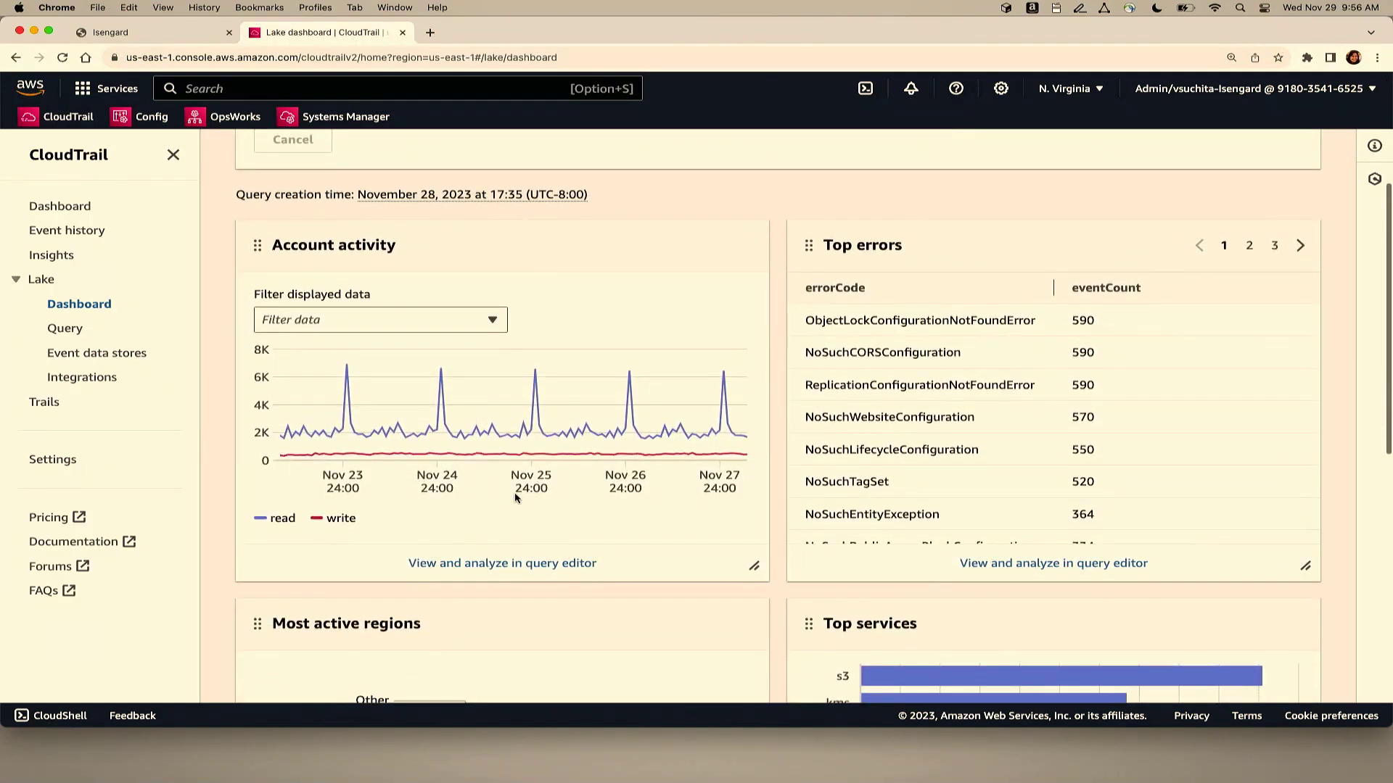
{"action": "scroll", "coordinate": [515, 498], "scroll_direction": "down", "scroll_amount": 1}
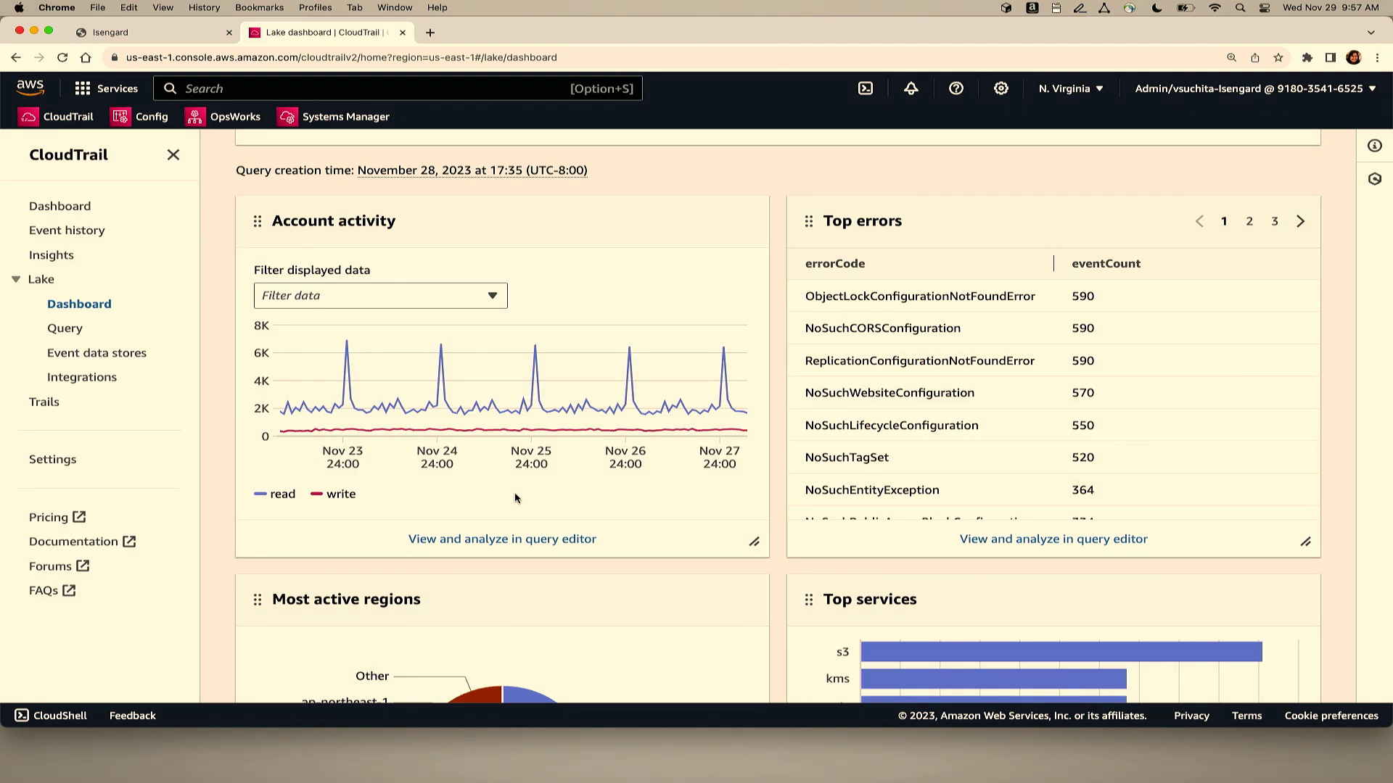
{"action": "scroll", "coordinate": [515, 497], "scroll_direction": "down", "scroll_amount": 1}
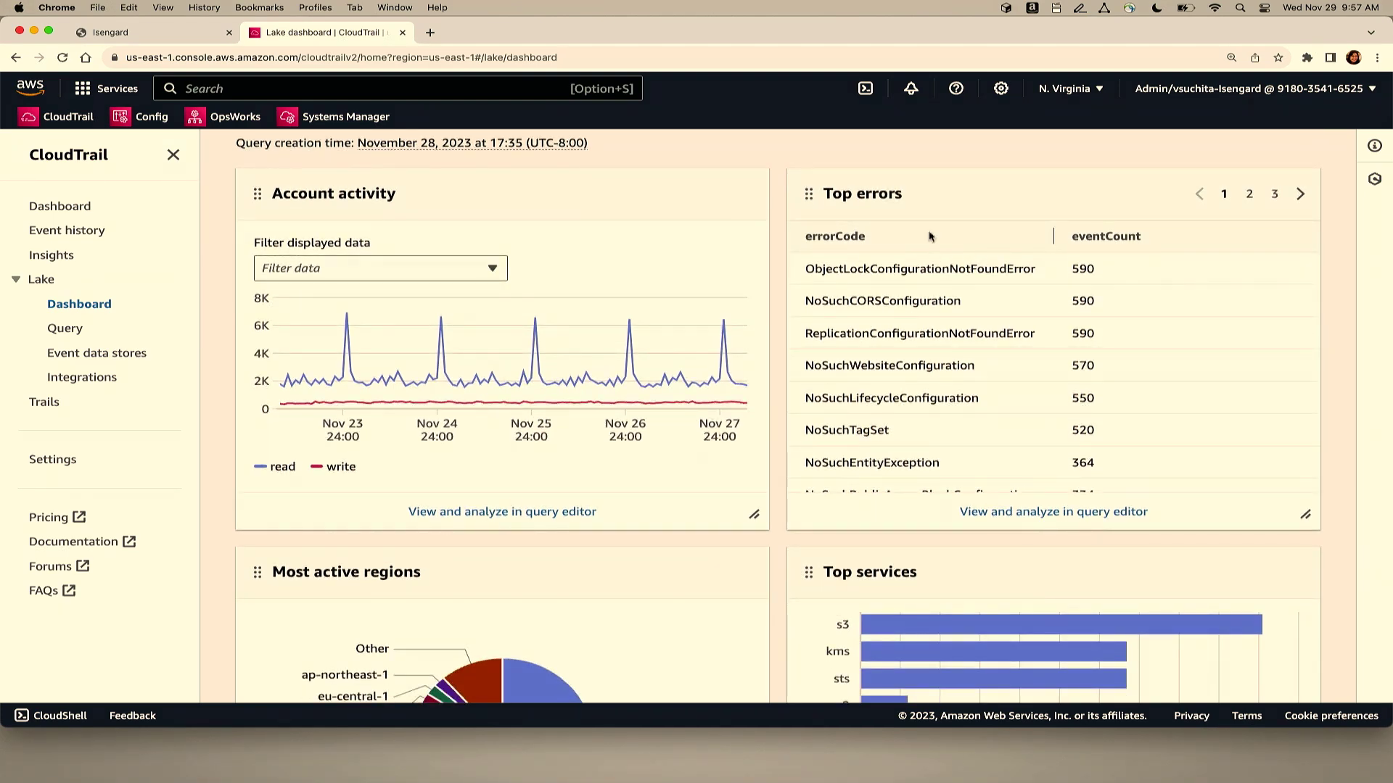
{"action": "scroll", "coordinate": [930, 236], "scroll_direction": "down", "scroll_amount": 1}
{"action": "scroll", "coordinate": [930, 237], "scroll_direction": "down", "scroll_amount": 1}
{"action": "scroll", "coordinate": [655, 514], "scroll_direction": "down", "scroll_amount": 5}
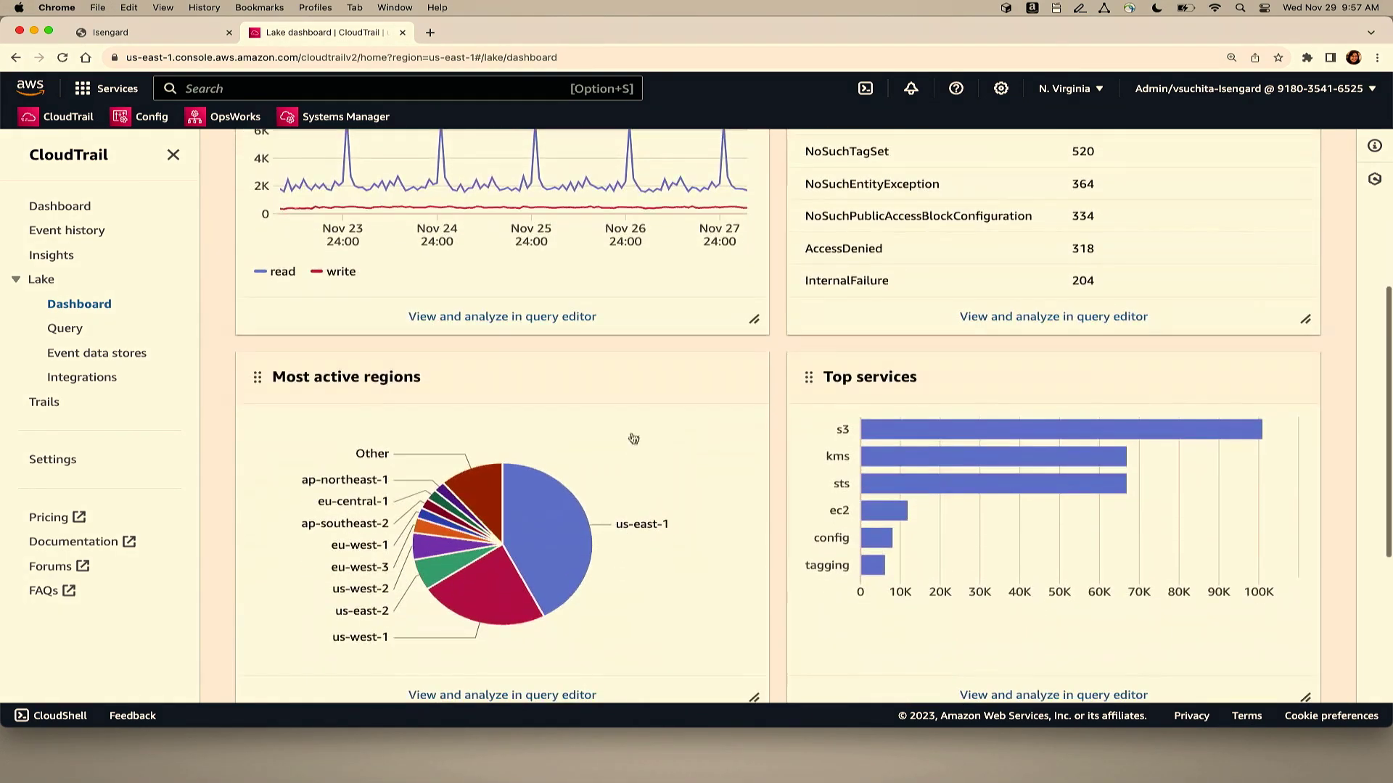
{"action": "scroll", "coordinate": [683, 475], "scroll_direction": "down", "scroll_amount": 5}
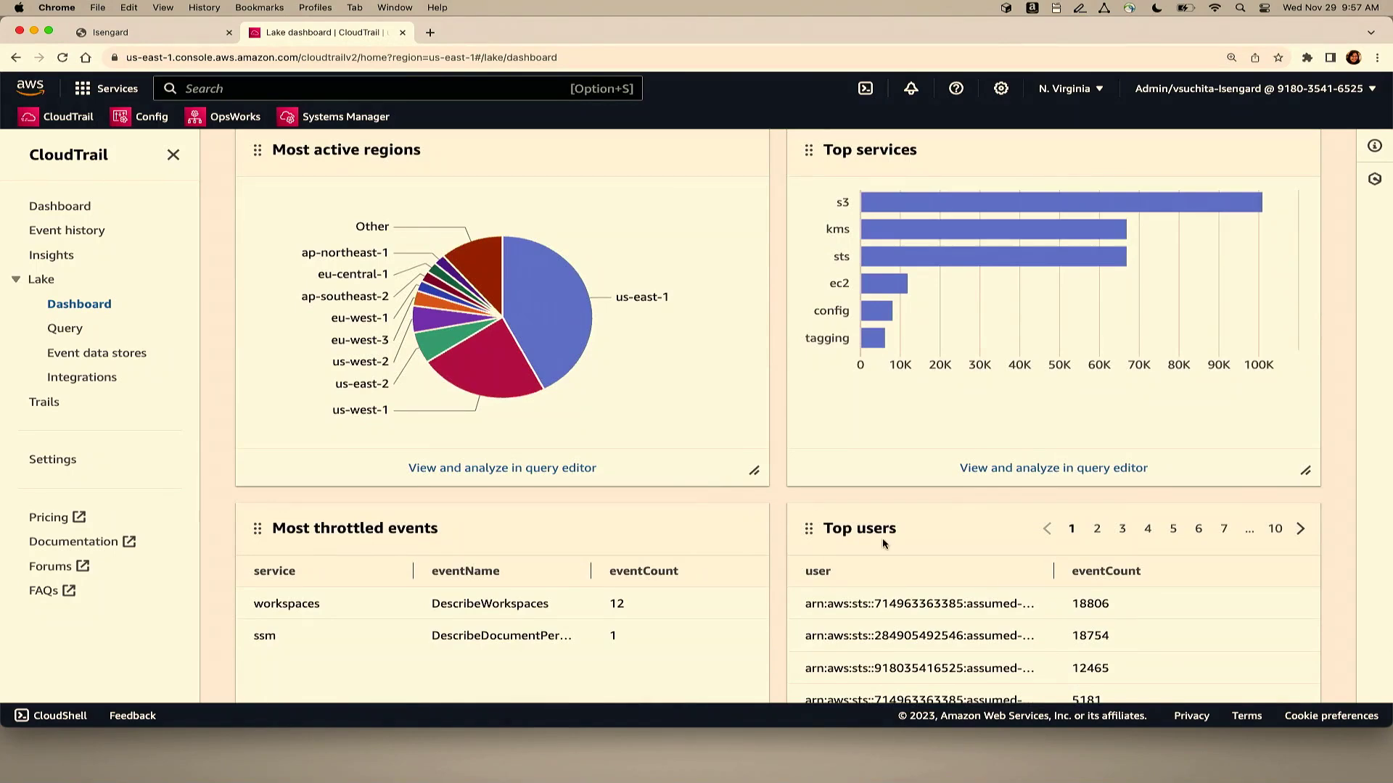
{"action": "scroll", "coordinate": [882, 538], "scroll_direction": "down", "scroll_amount": 2}
{"action": "scroll", "coordinate": [882, 543], "scroll_direction": "down", "scroll_amount": 1}
{"action": "scroll", "coordinate": [882, 542], "scroll_direction": "down", "scroll_amount": 2}
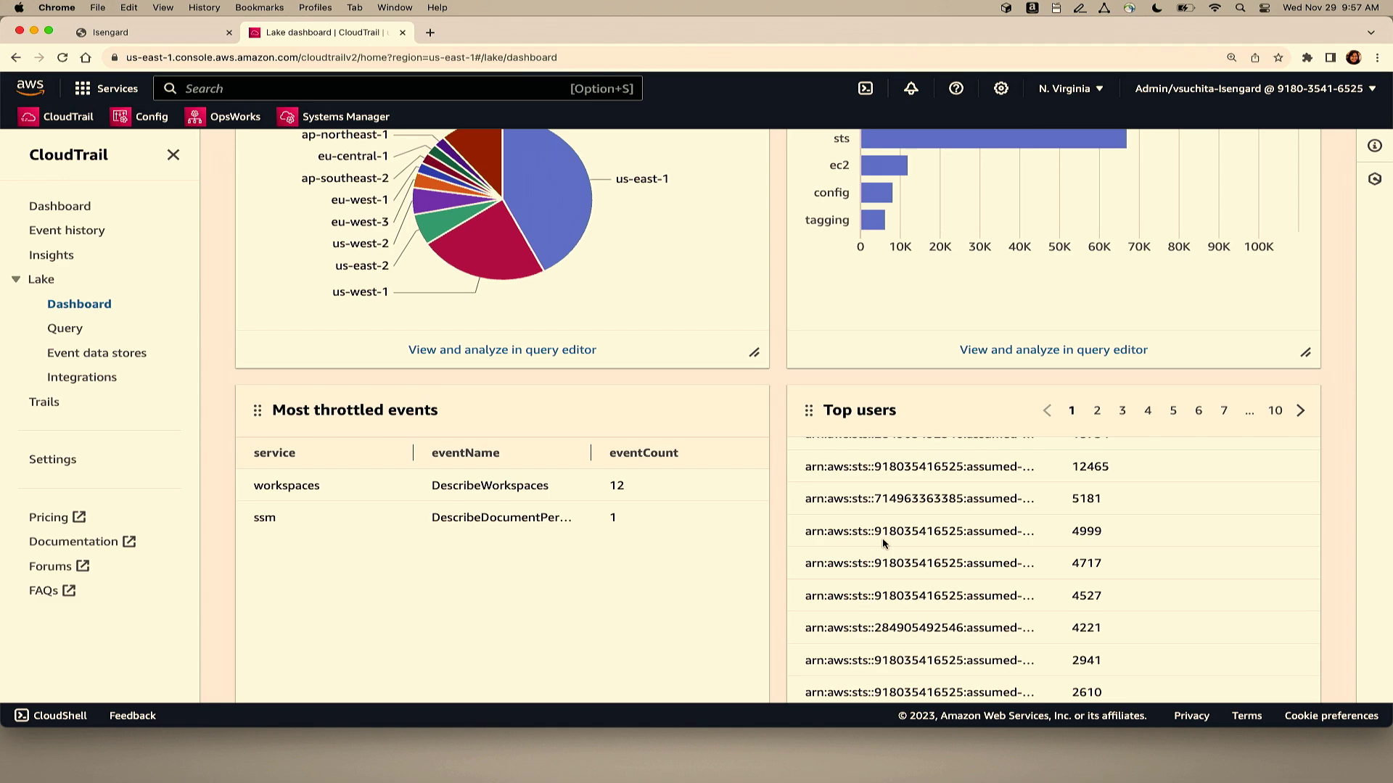
View the query behind the Top users widget in the query editor, and return to the Lake dashboard.
{"action": "scroll", "coordinate": [883, 543], "scroll_direction": "down", "scroll_amount": 1}
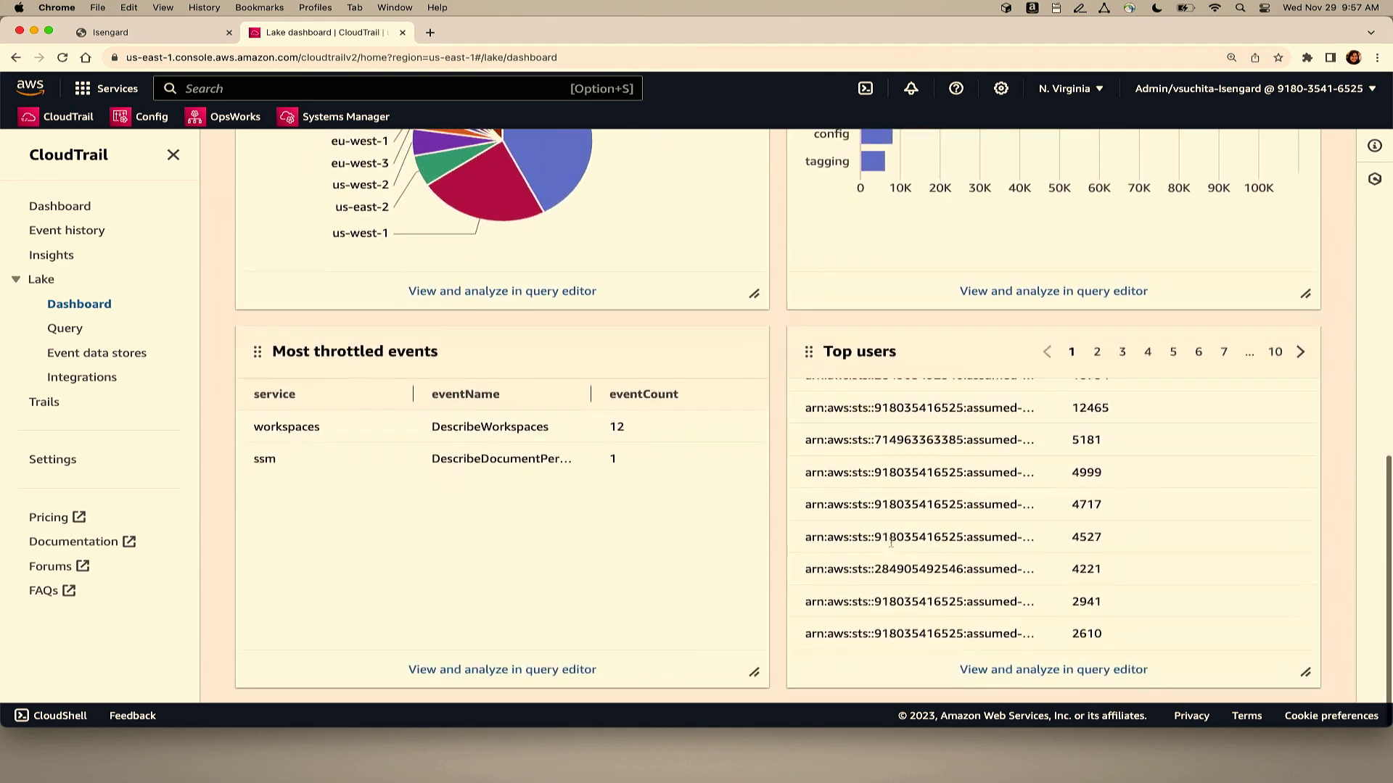
{"action": "left_click", "coordinate": [1006, 670]}
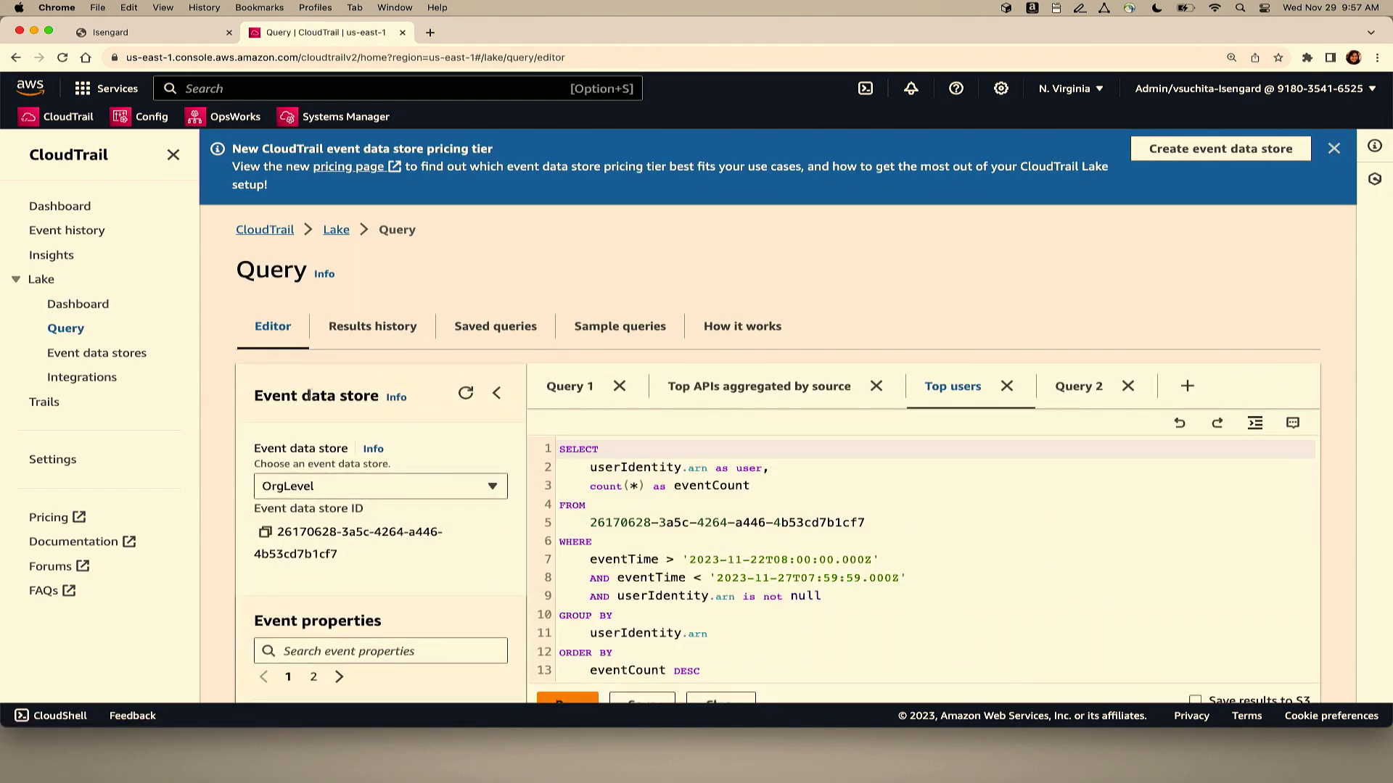
{"action": "left_click", "coordinate": [97, 311]}
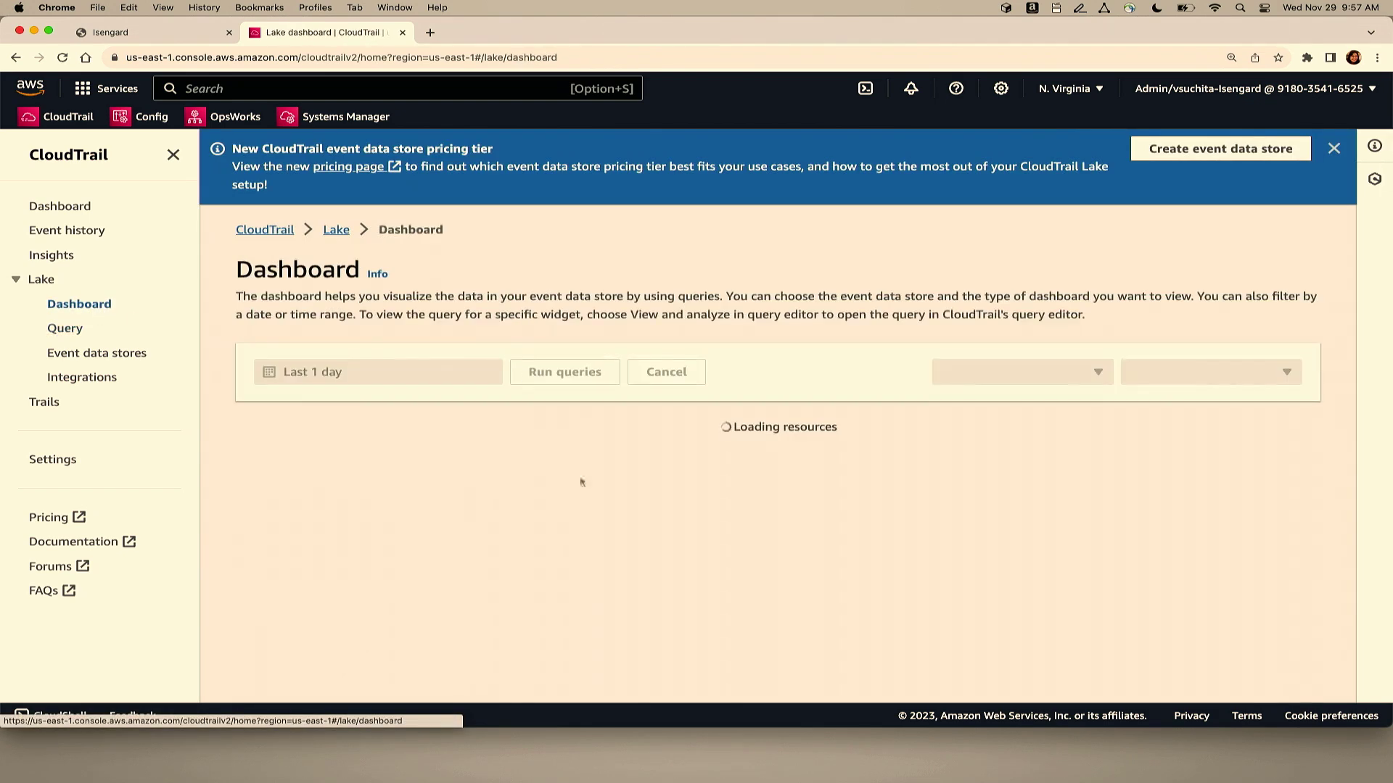
Open the Top errors widget's query in the query editor and review its SQL and command output.
{"action": "scroll", "coordinate": [1013, 609], "scroll_direction": "down", "scroll_amount": 3}
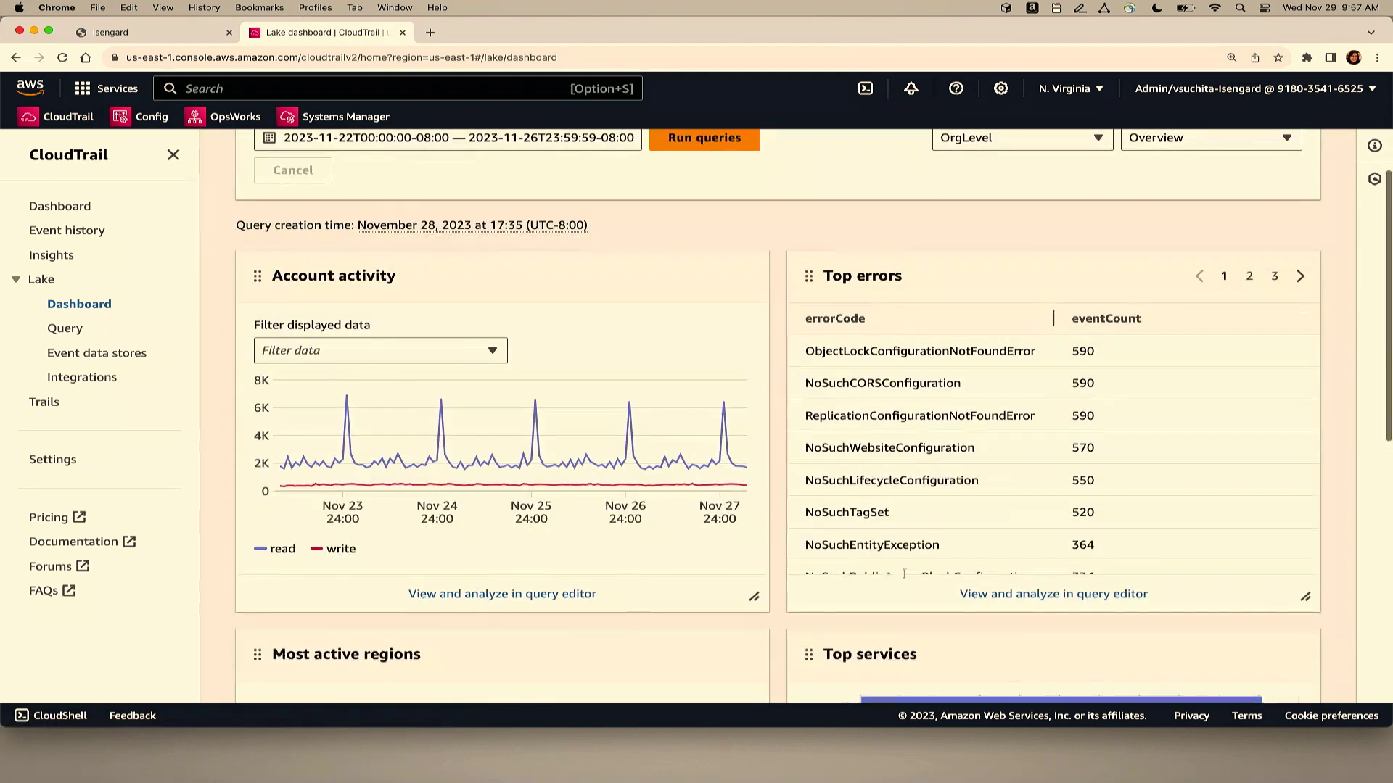
{"action": "left_click", "coordinate": [1014, 595]}
{"action": "scroll", "coordinate": [928, 586], "scroll_direction": "down", "scroll_amount": 2}
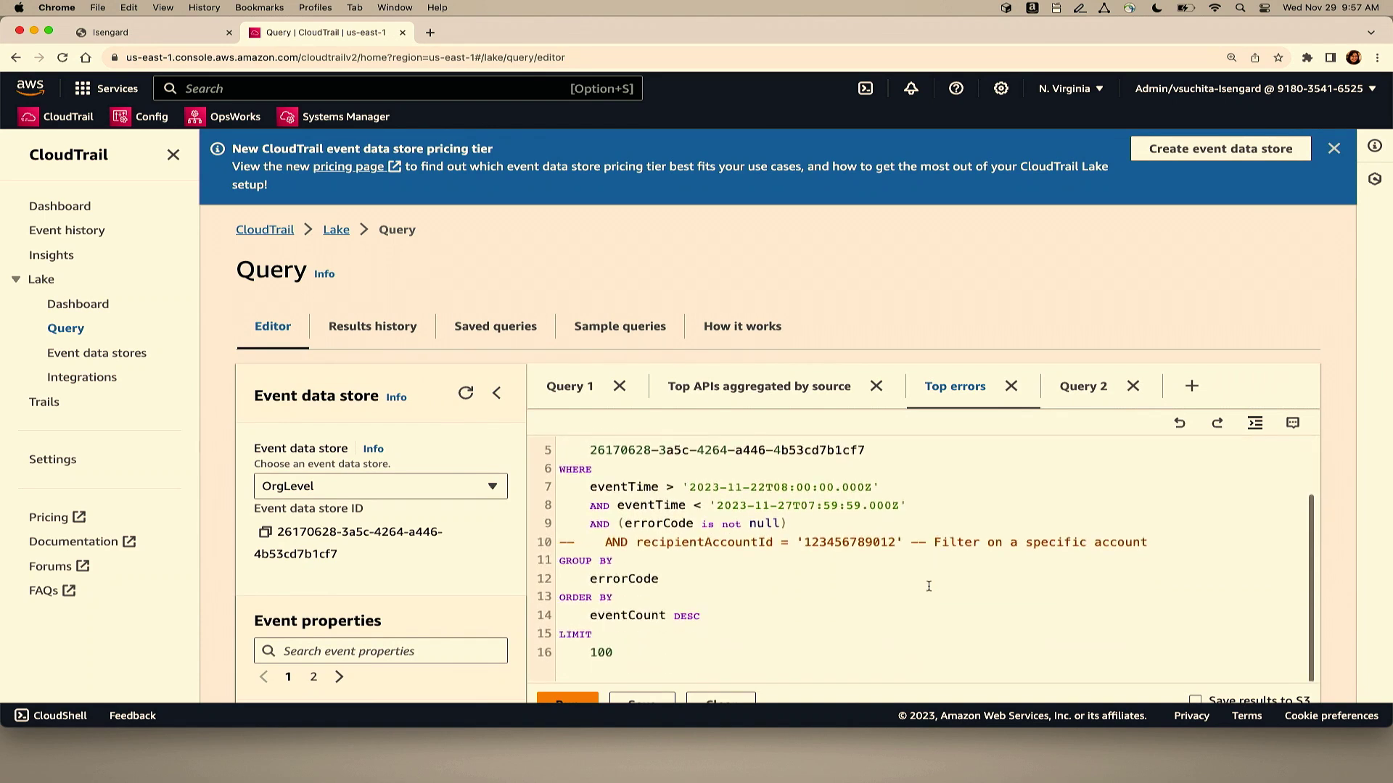
{"action": "scroll", "coordinate": [928, 586], "scroll_direction": "up", "scroll_amount": 2}
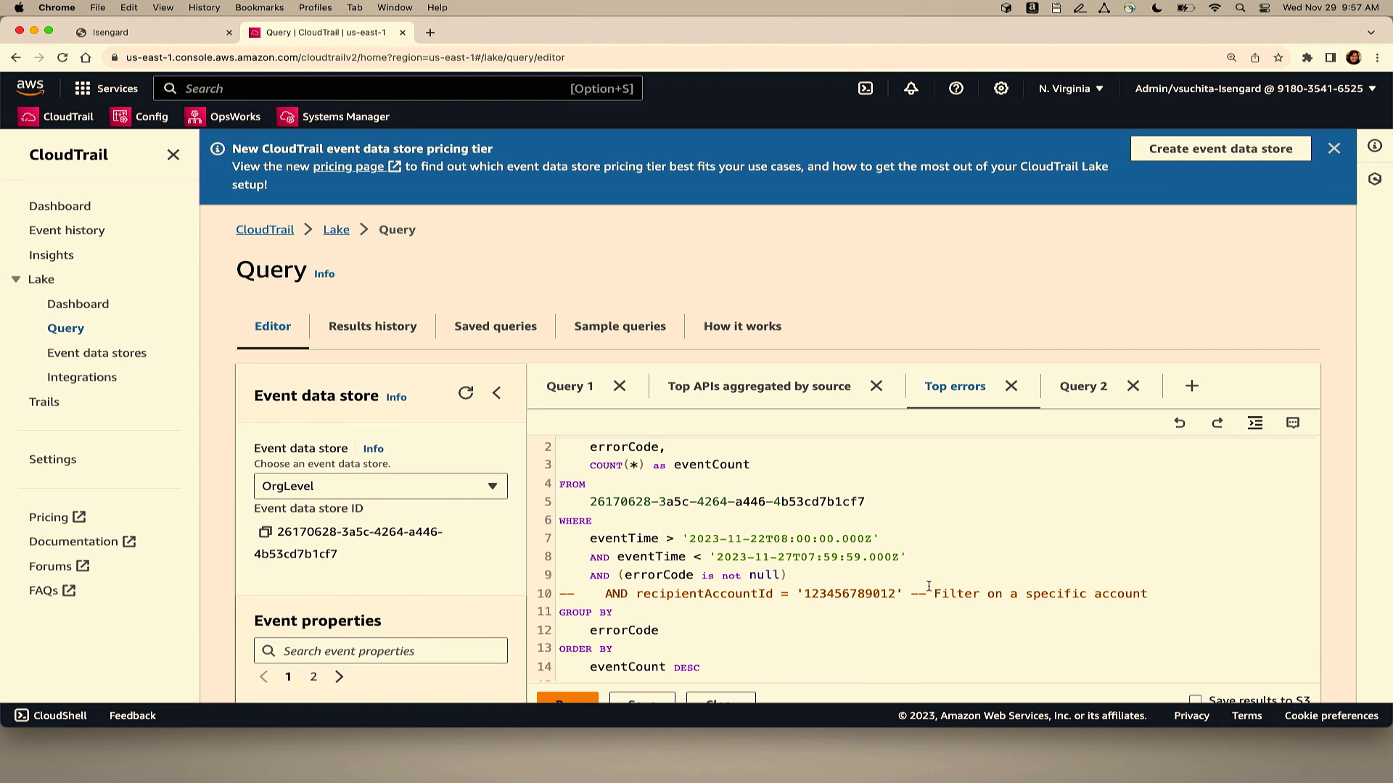
{"action": "scroll", "coordinate": [929, 586], "scroll_direction": "down", "scroll_amount": 10}
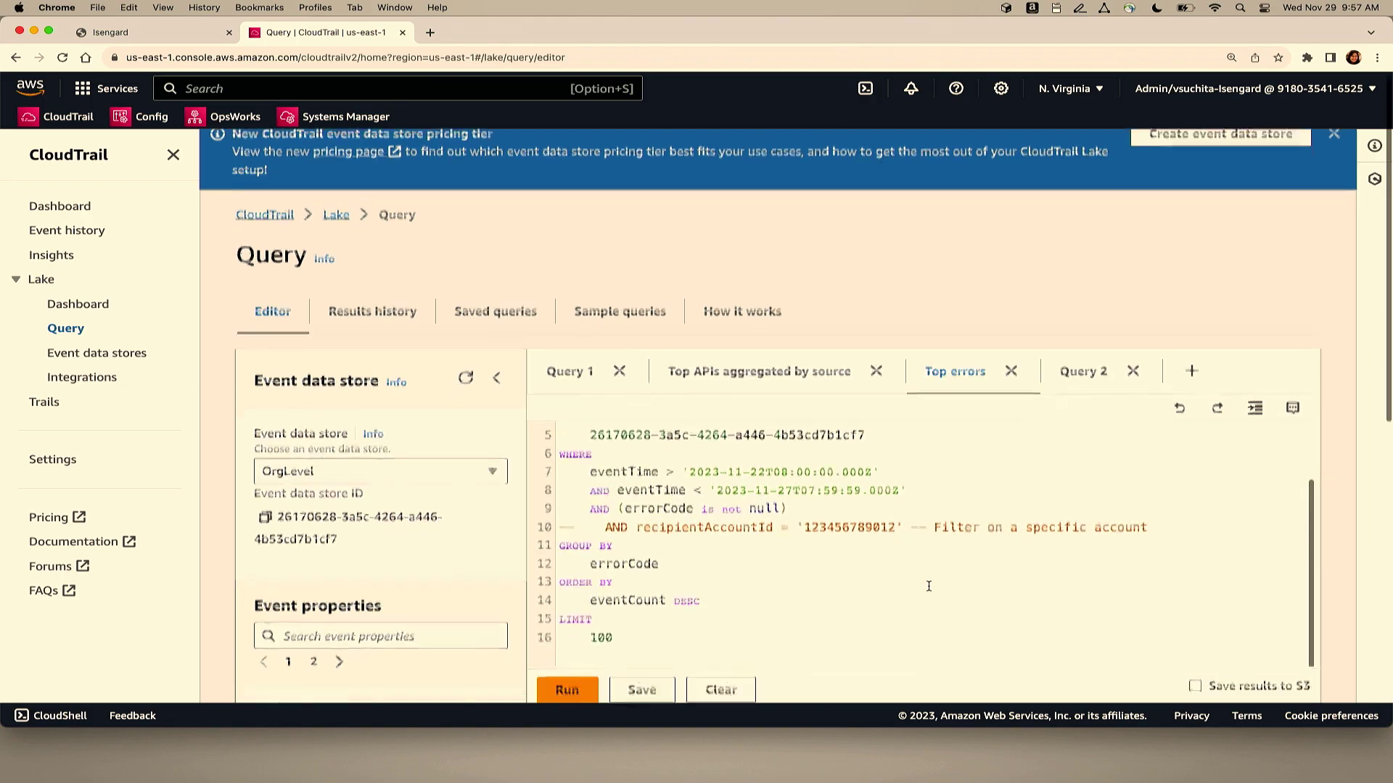
{"action": "scroll", "coordinate": [929, 589], "scroll_direction": "down", "scroll_amount": 3}
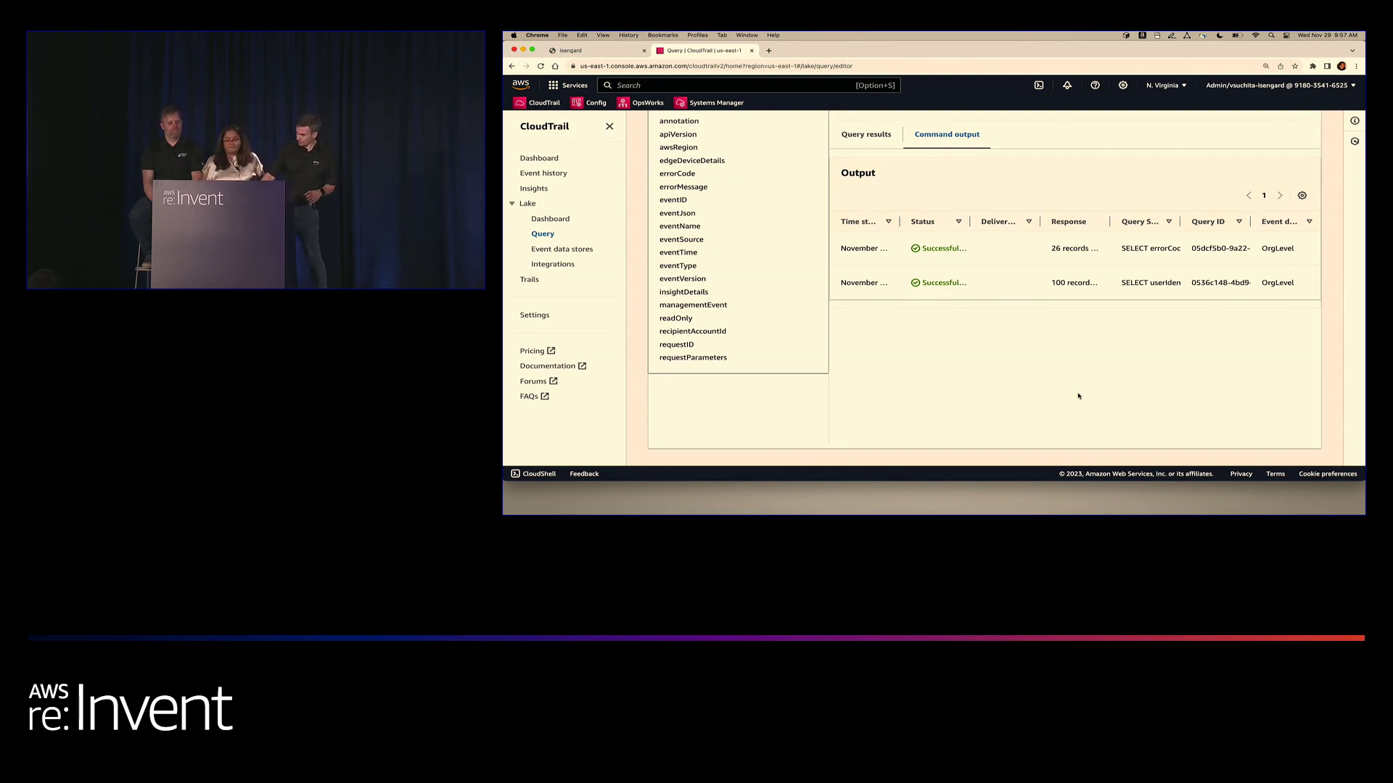
Switch to AWS Config and open its recorder settings for editing.
{"action": "left_click", "coordinate": [589, 103]}
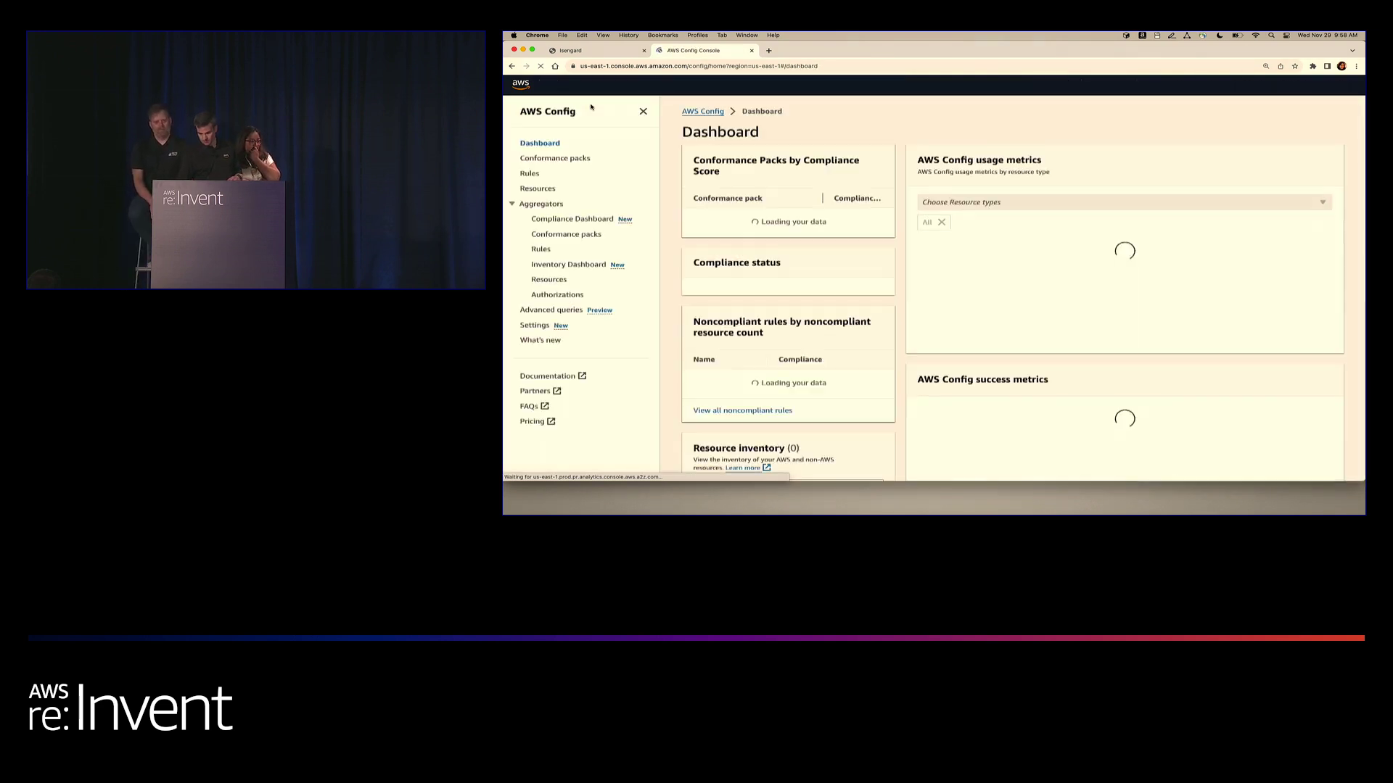
{"action": "scroll", "coordinate": [677, 253], "scroll_direction": "down", "scroll_amount": 10}
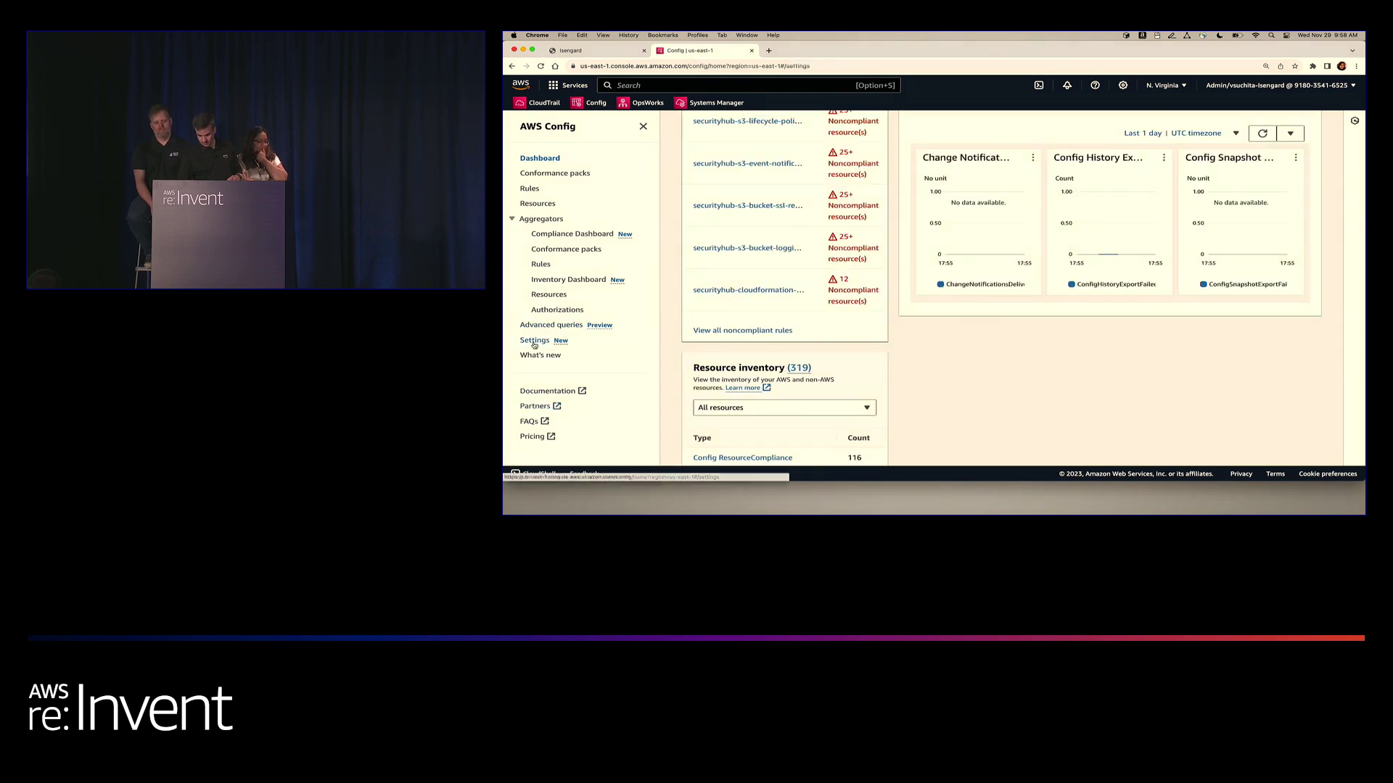
{"action": "left_click", "coordinate": [535, 340]}
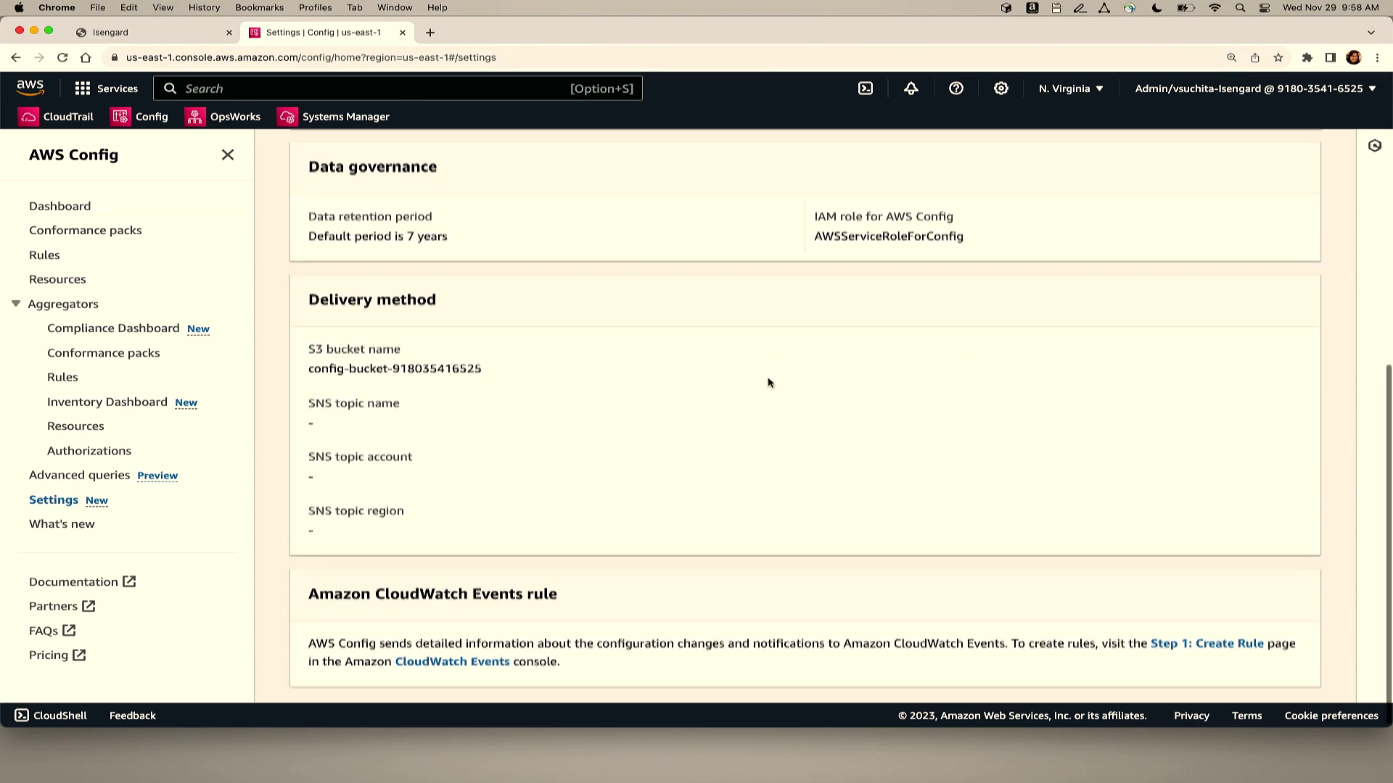
{"action": "scroll", "coordinate": [768, 382], "scroll_direction": "up", "scroll_amount": 10}
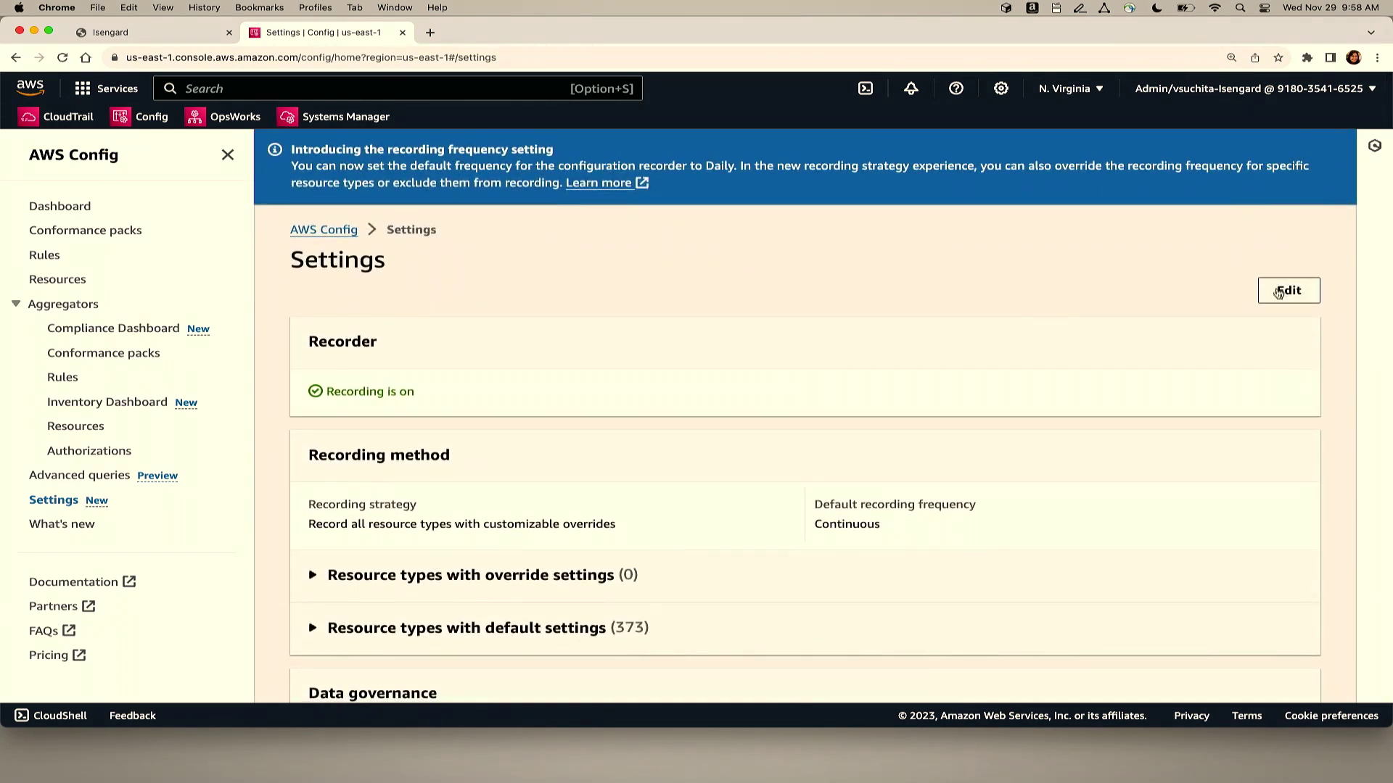
{"action": "left_click", "coordinate": [1285, 301]}
Review the recording strategy, default recording frequency, override settings and data governance options in the AWS Config settings.
{"action": "scroll", "coordinate": [470, 392], "scroll_direction": "down", "scroll_amount": 3}
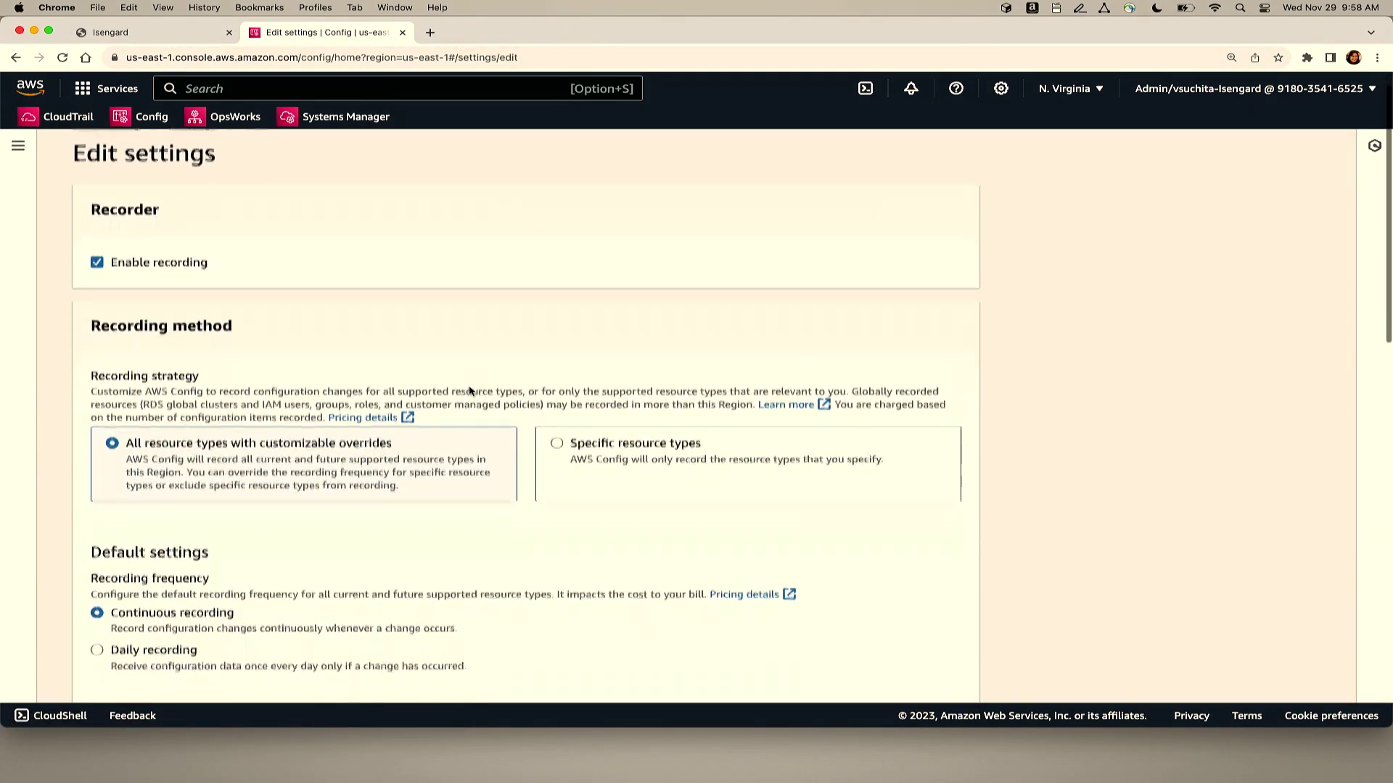
{"action": "scroll", "coordinate": [469, 392], "scroll_direction": "down", "scroll_amount": 1}
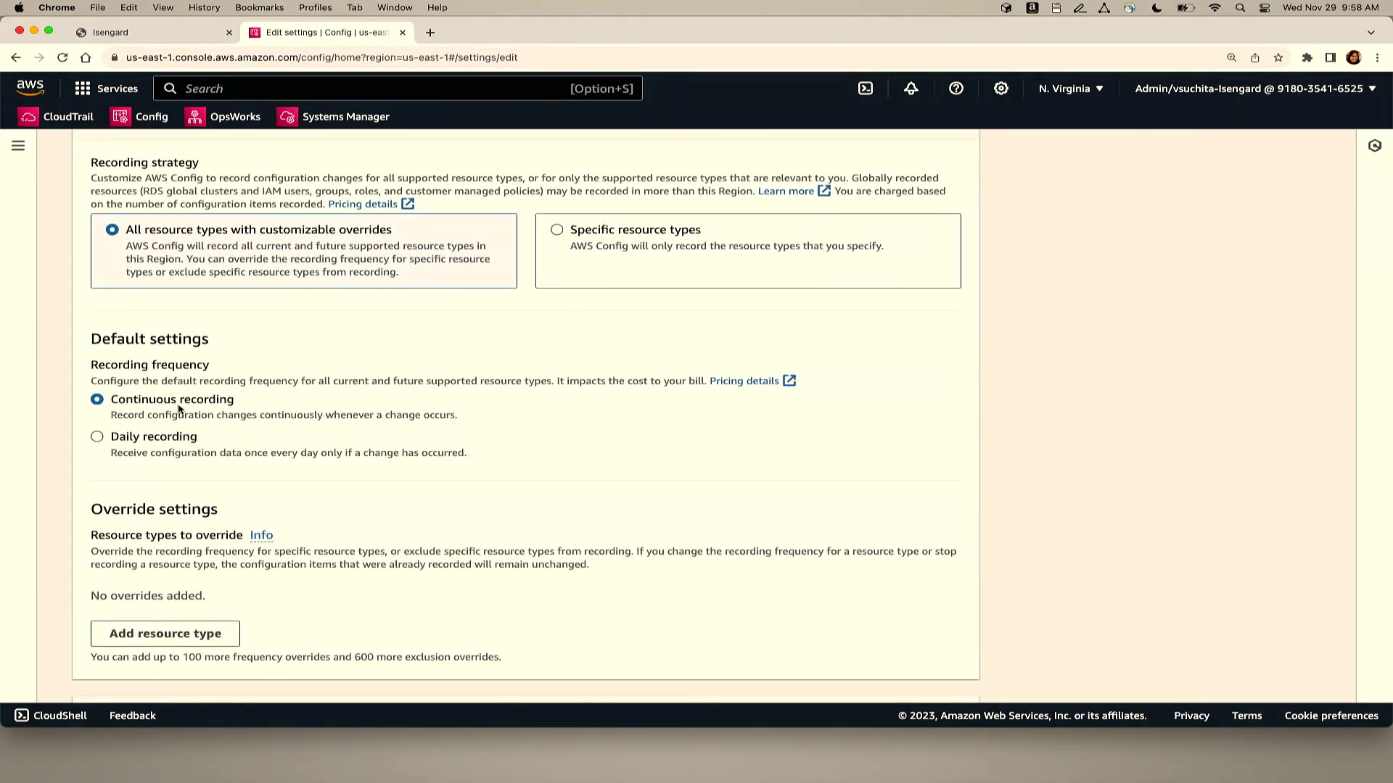
{"action": "scroll", "coordinate": [301, 395], "scroll_direction": "down", "scroll_amount": 2}
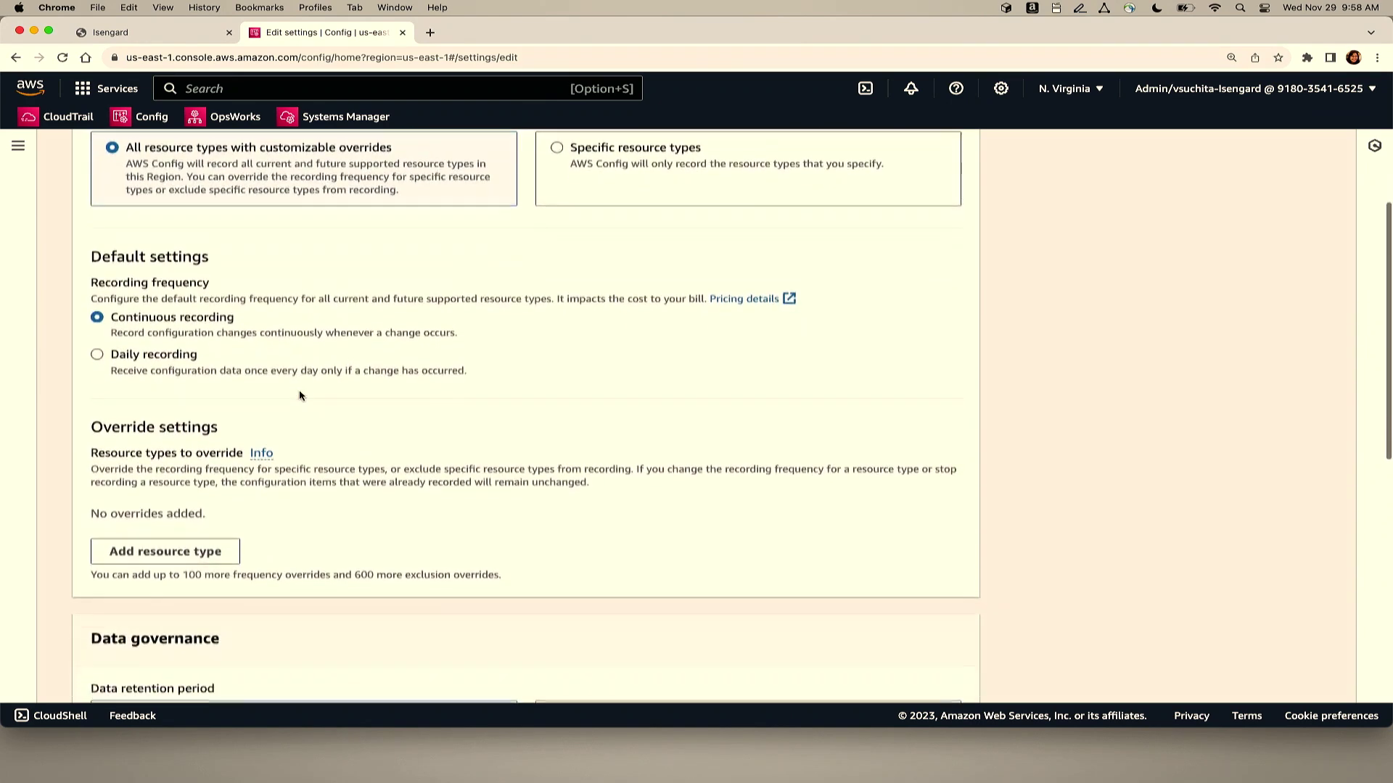
{"action": "scroll", "coordinate": [301, 396], "scroll_direction": "down", "scroll_amount": 1}
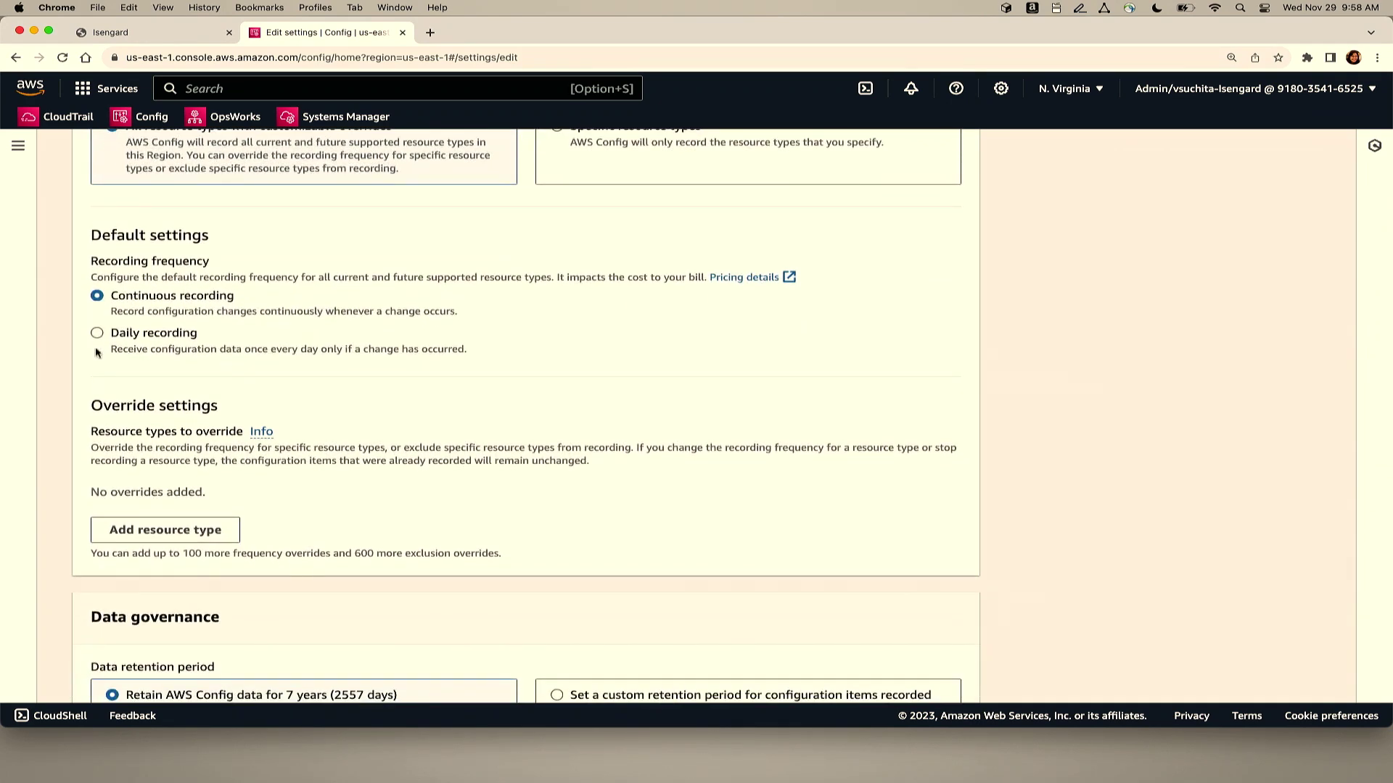
{"action": "scroll", "coordinate": [251, 341], "scroll_direction": "down", "scroll_amount": 5}
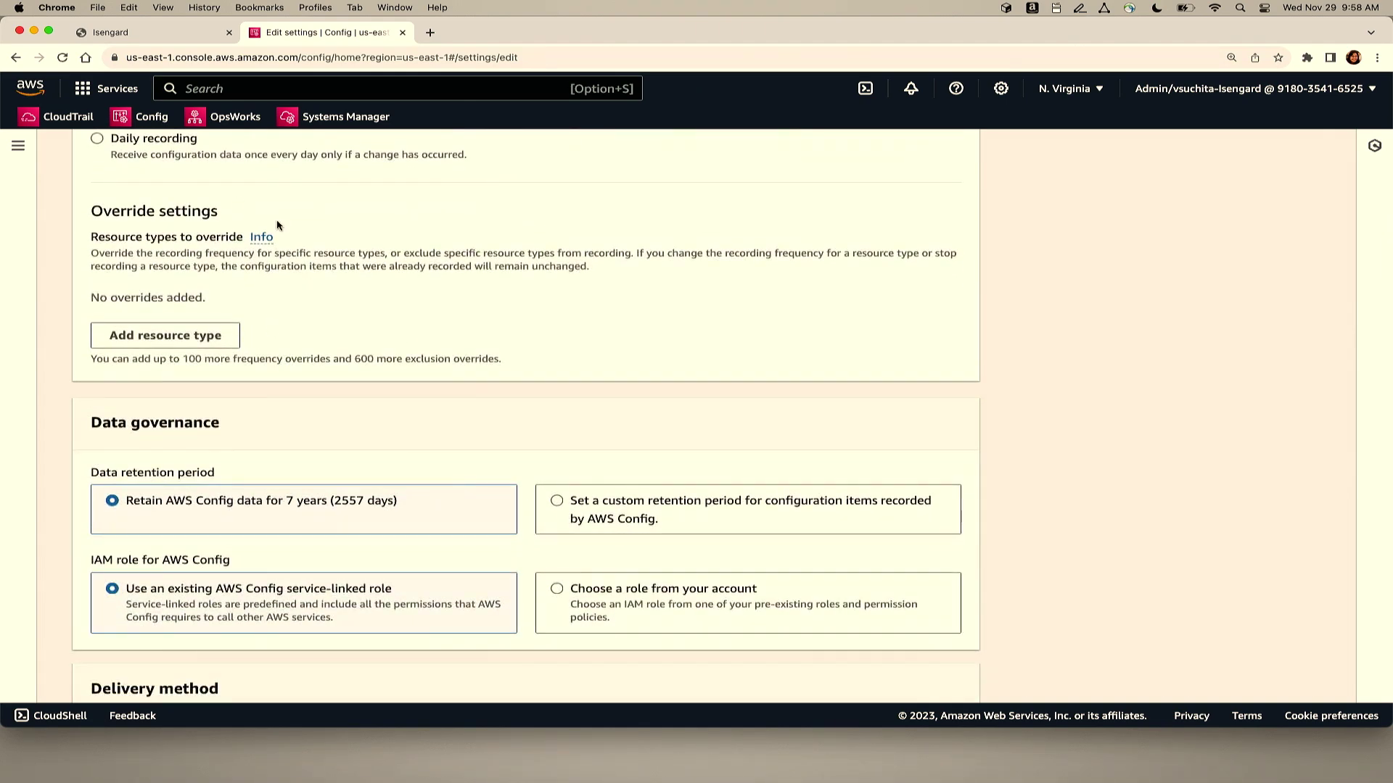
Add a resource type override that sets AWS EC2 Instance to daily recording.
{"action": "left_click", "coordinate": [202, 338]}
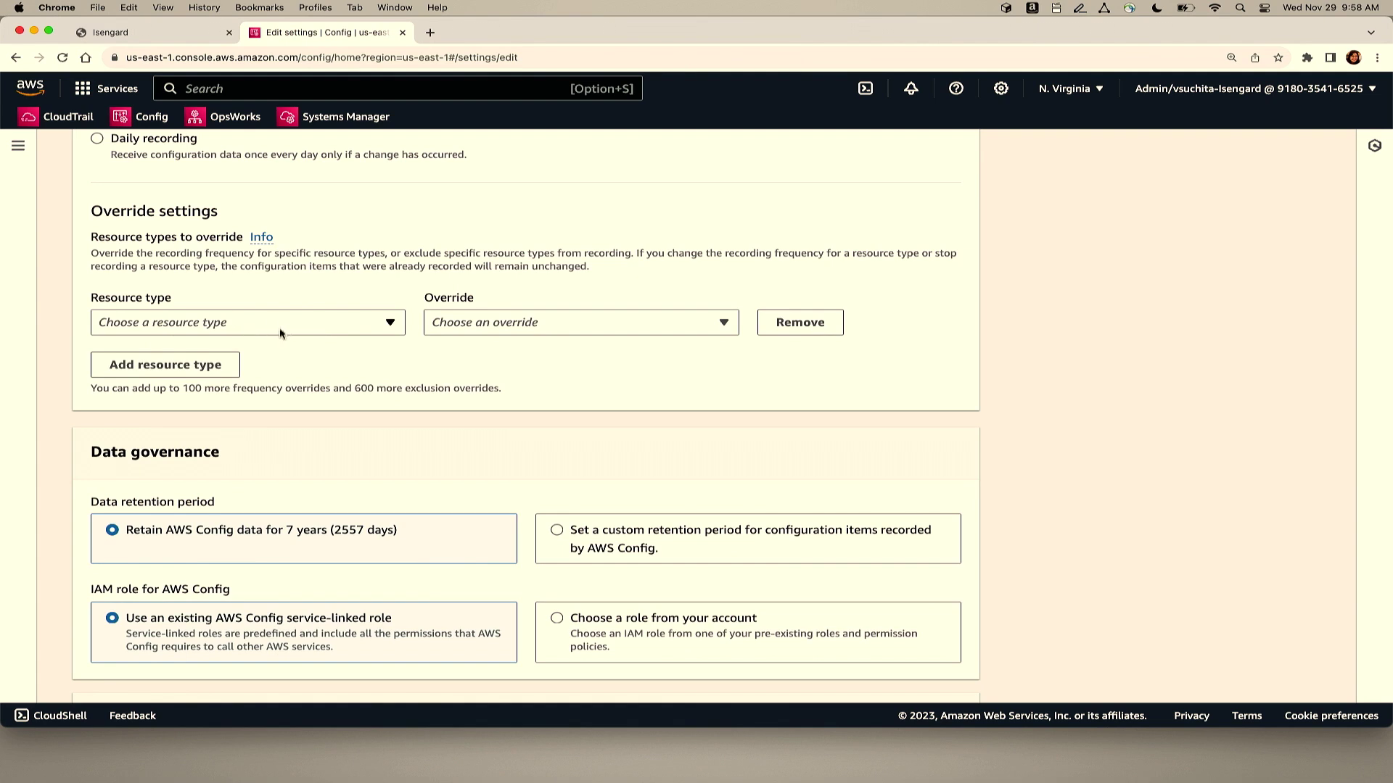
{"action": "left_click", "coordinate": [280, 327]}
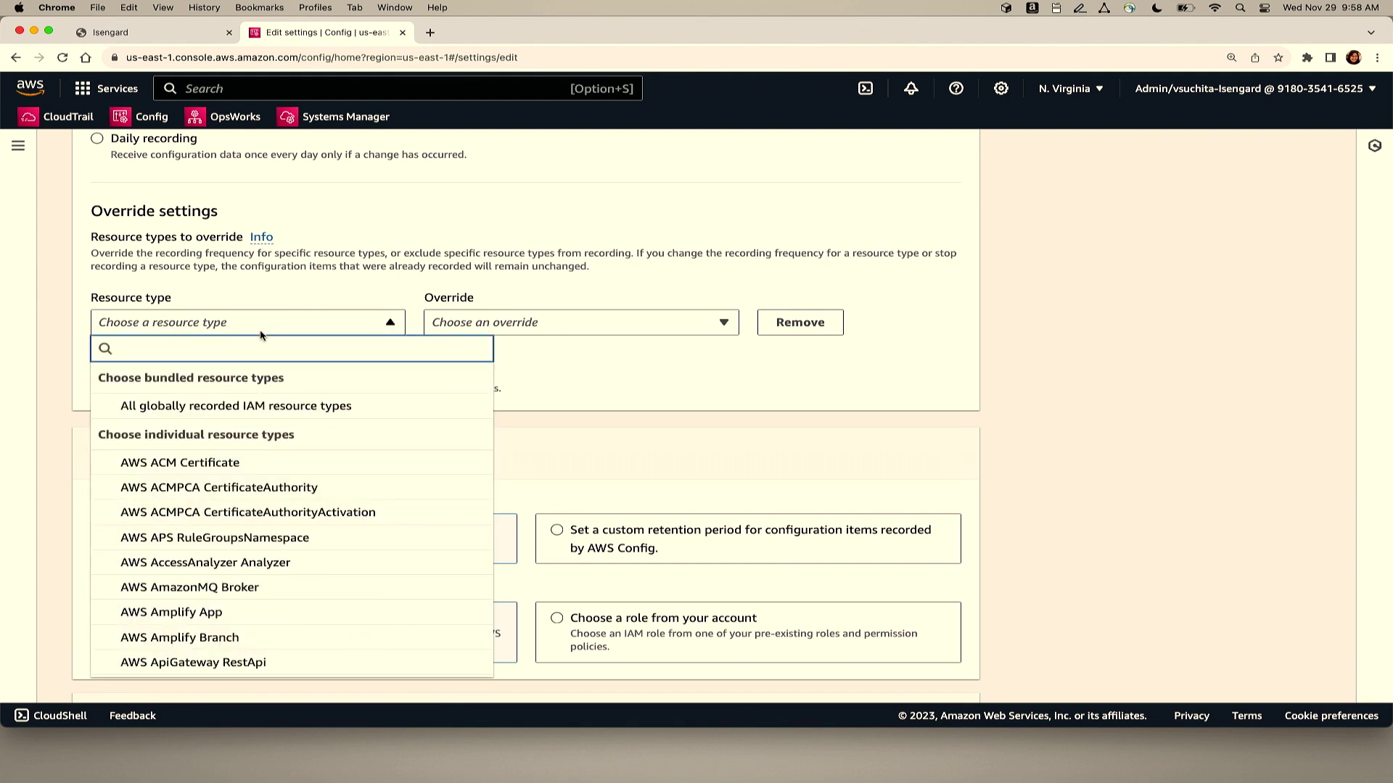
{"action": "type", "text": "ec2 in"}
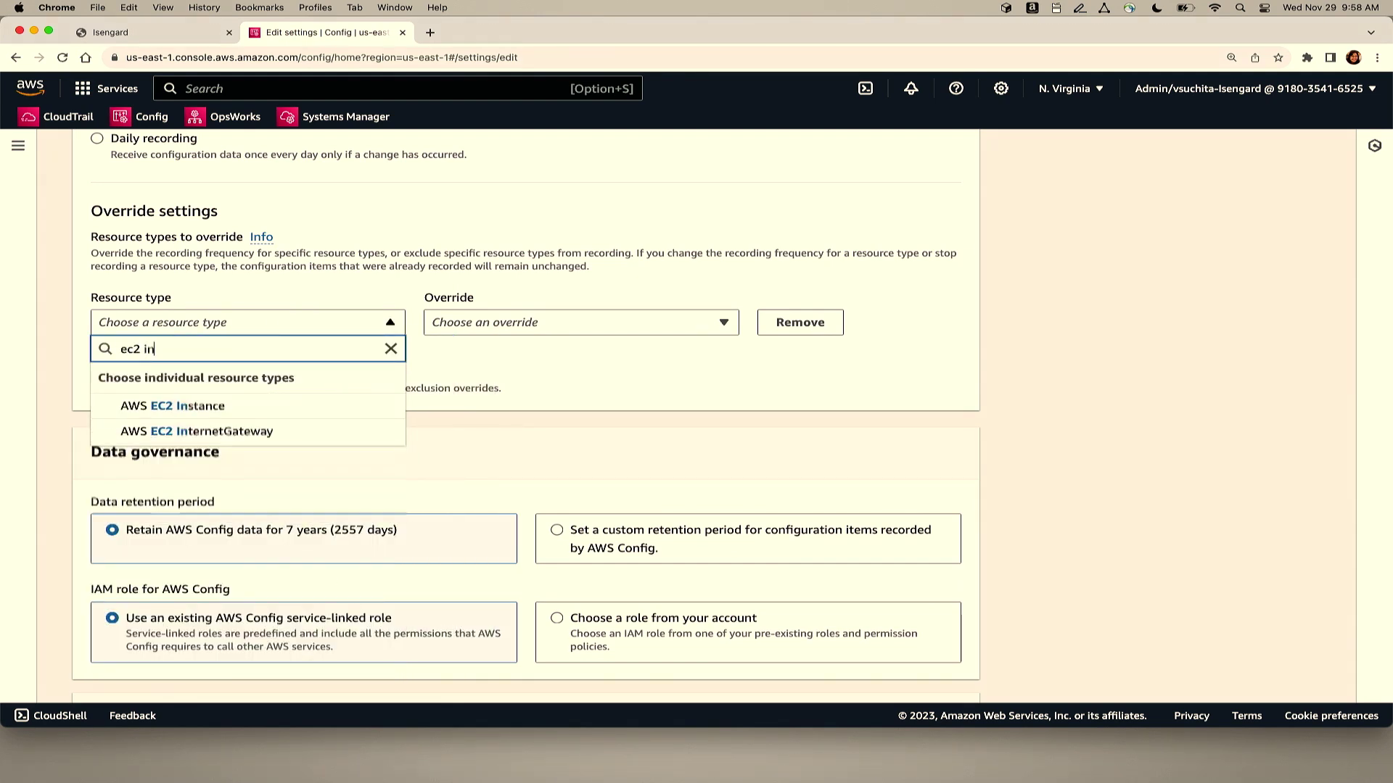
{"action": "left_click", "coordinate": [226, 406]}
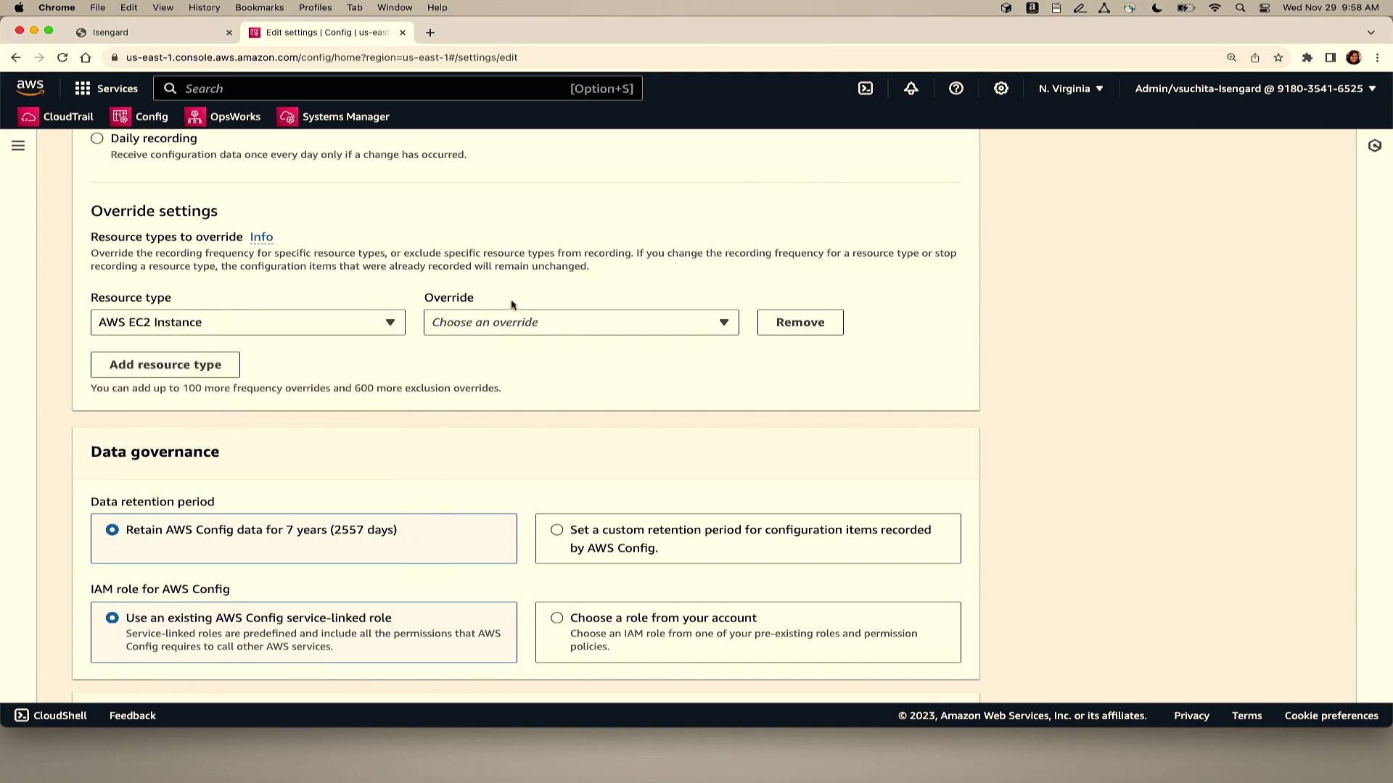
{"action": "left_click", "coordinate": [505, 326]}
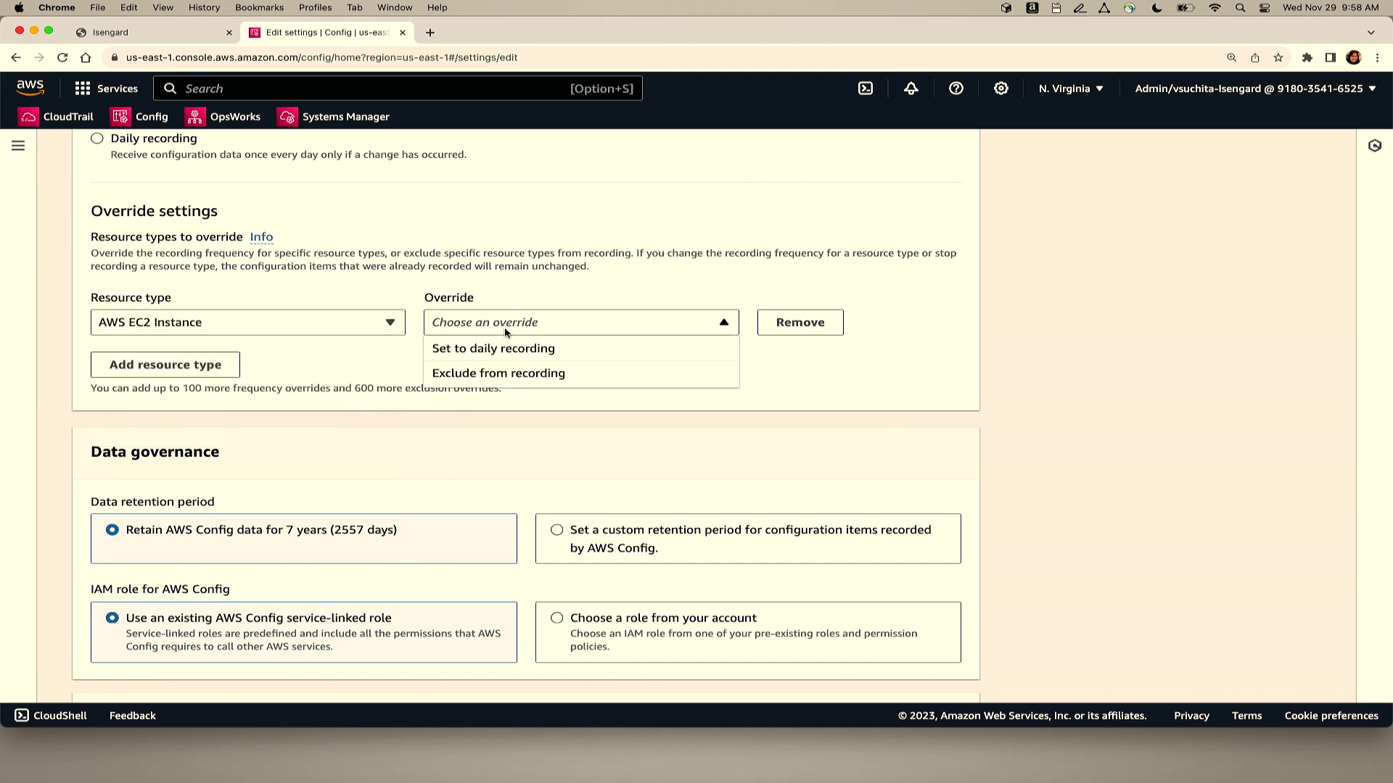
{"action": "left_click", "coordinate": [562, 351]}
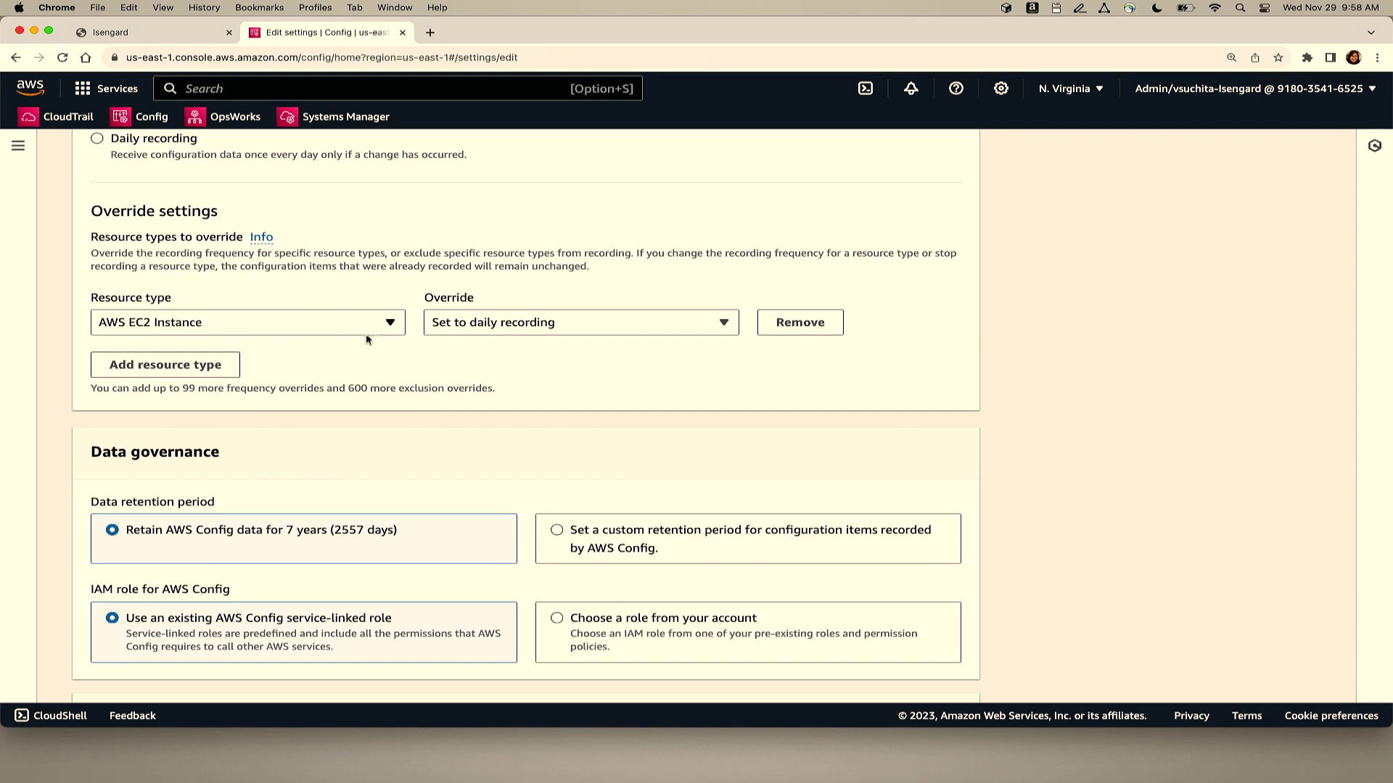
Add a second resource type override row and search its resource types for "resource co", then broaden the search to "resource".
{"action": "left_click", "coordinate": [177, 366]}
{"action": "left_click", "coordinate": [283, 368]}
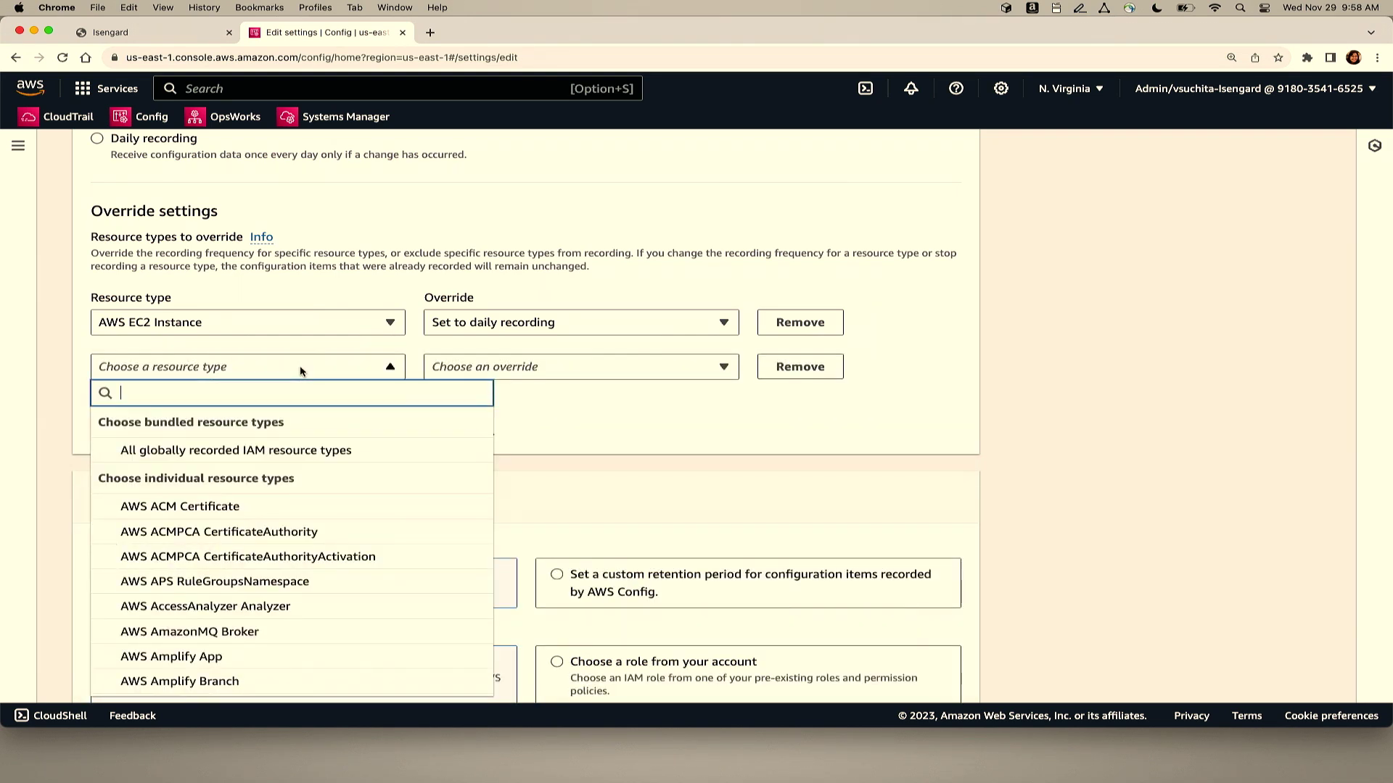
{"action": "type", "text": "resource comp"}
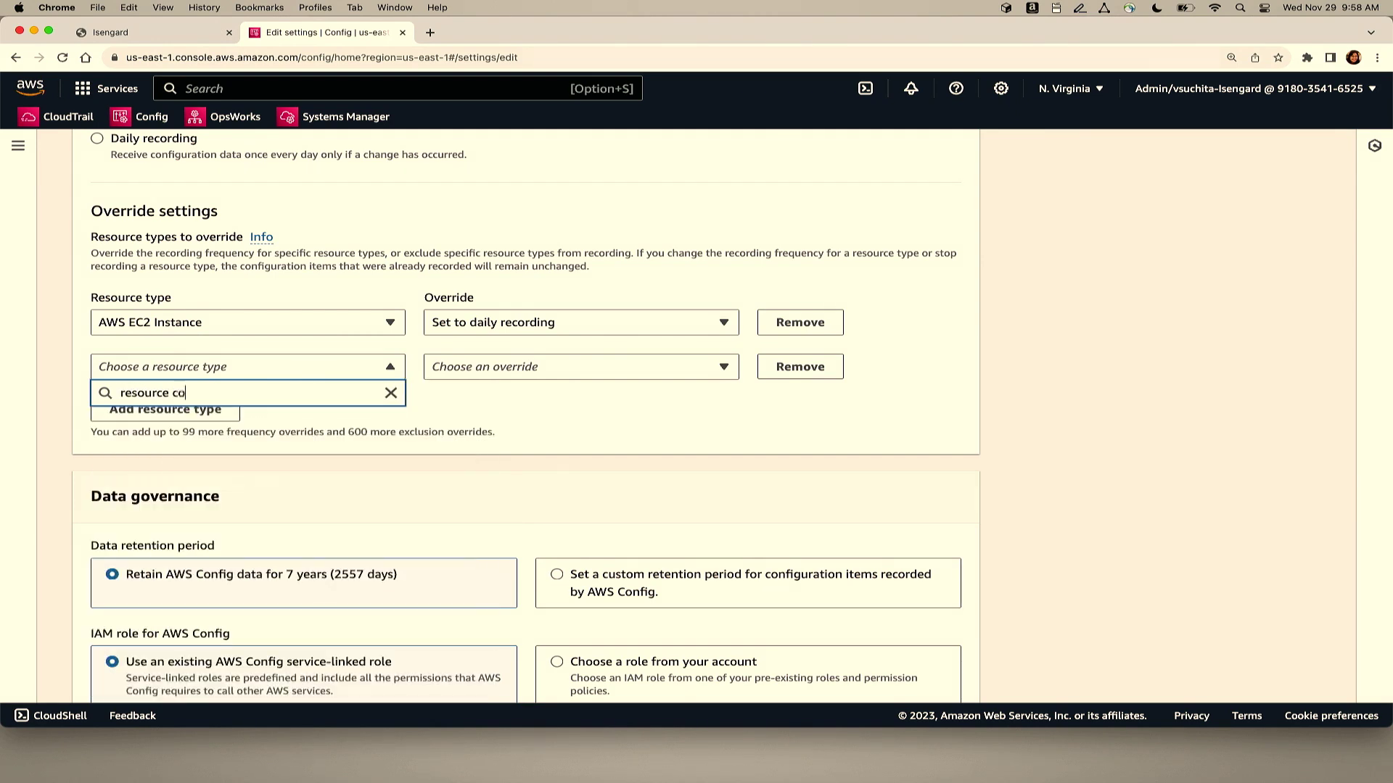
{"action": "key", "text": "BackSpace"}
{"action": "key", "text": "BackSpace"}
{"action": "key", "text": "BackSpace"}
{"action": "key", "text": "BackSpace"}
{"action": "key", "text": "BackSpace"}
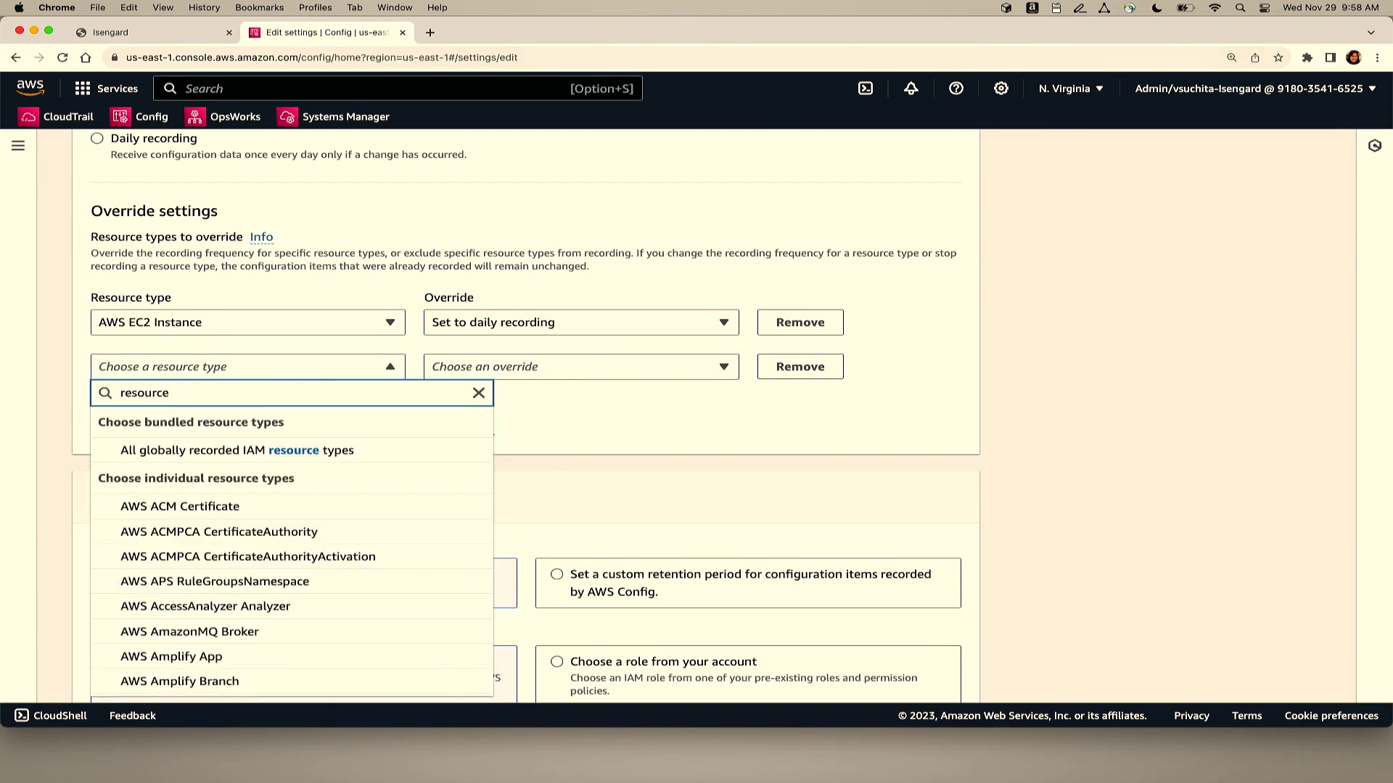
{"action": "scroll", "coordinate": [208, 535], "scroll_direction": "up", "scroll_amount": 1}
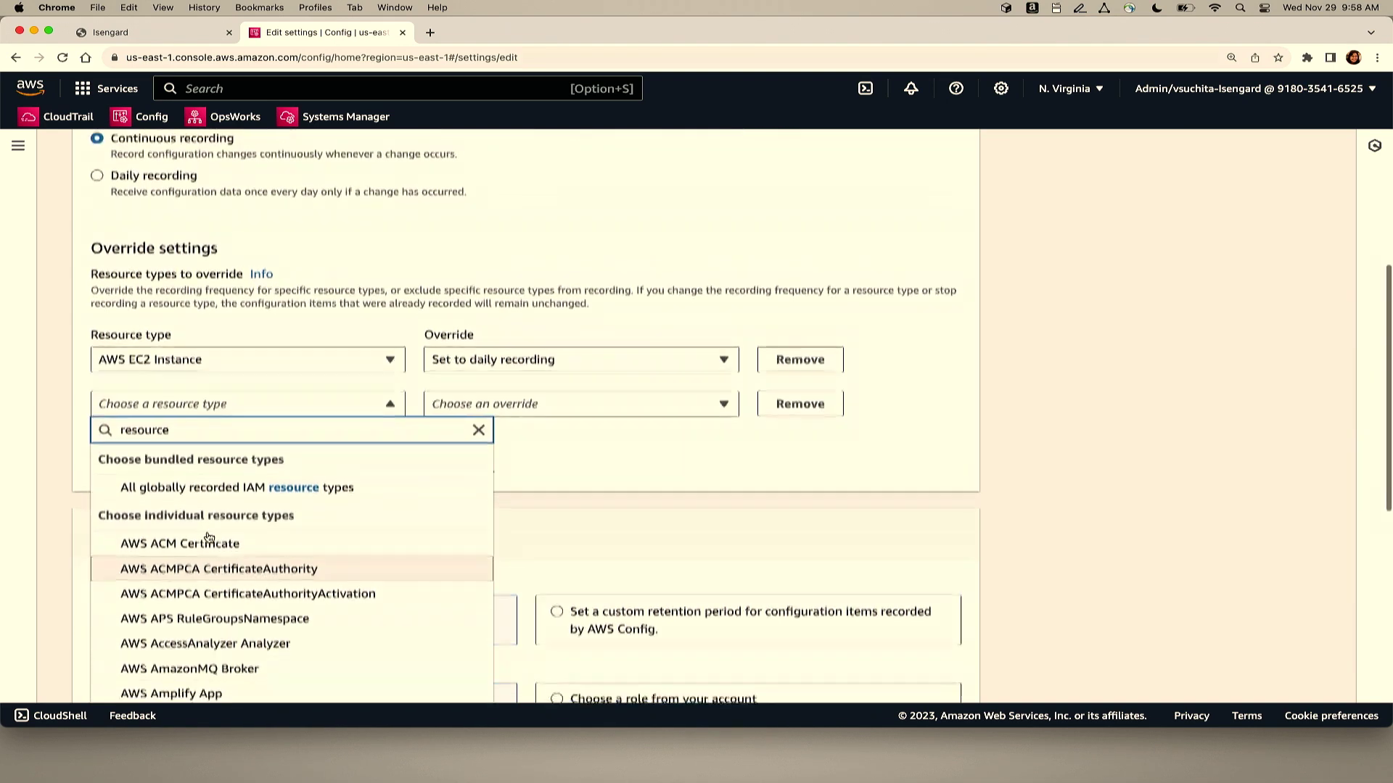
{"action": "scroll", "coordinate": [209, 537], "scroll_direction": "down", "scroll_amount": 3}
{"action": "scroll", "coordinate": [209, 537], "scroll_direction": "down", "scroll_amount": 5}
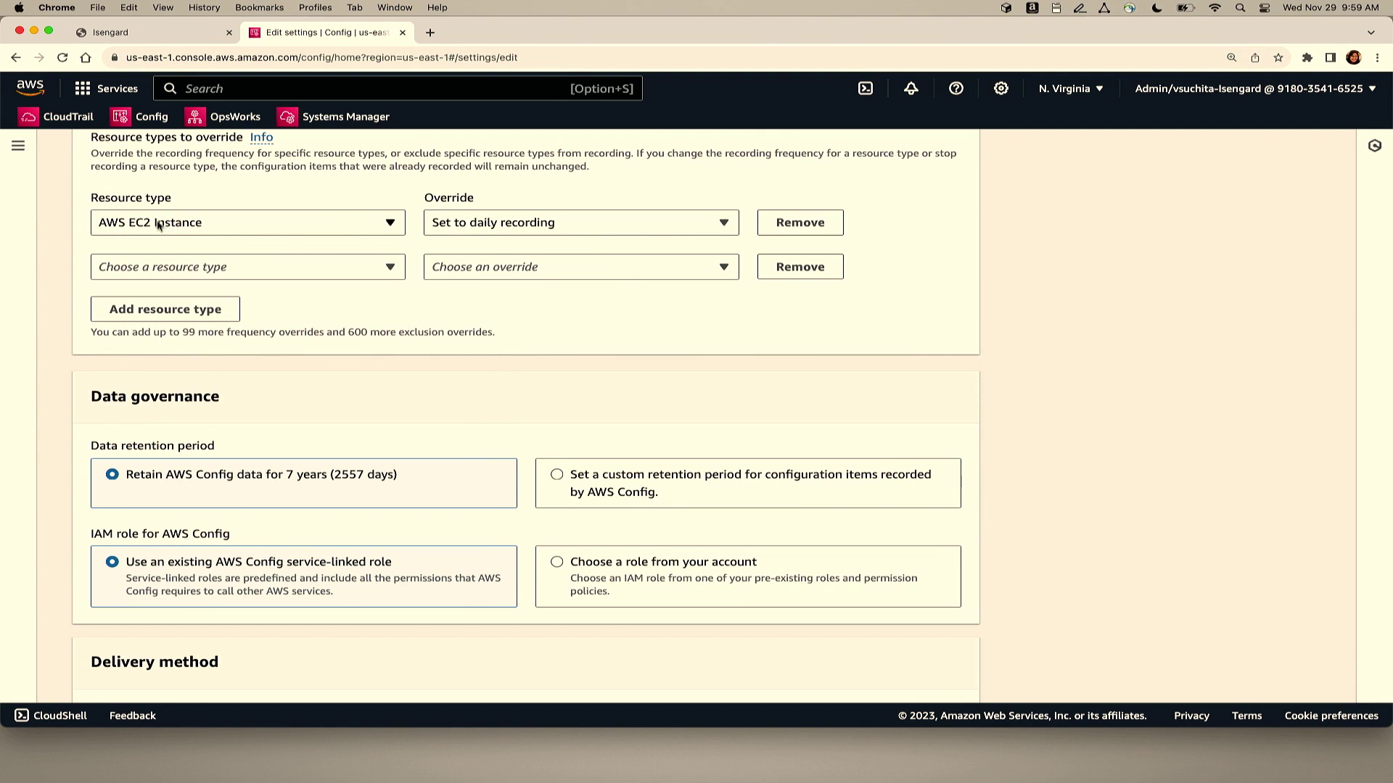
Set the second override to exclude AWS SSM ManagedInstanceInventory from recording, and review the remaining recorder settings.
{"action": "left_click", "coordinate": [513, 266]}
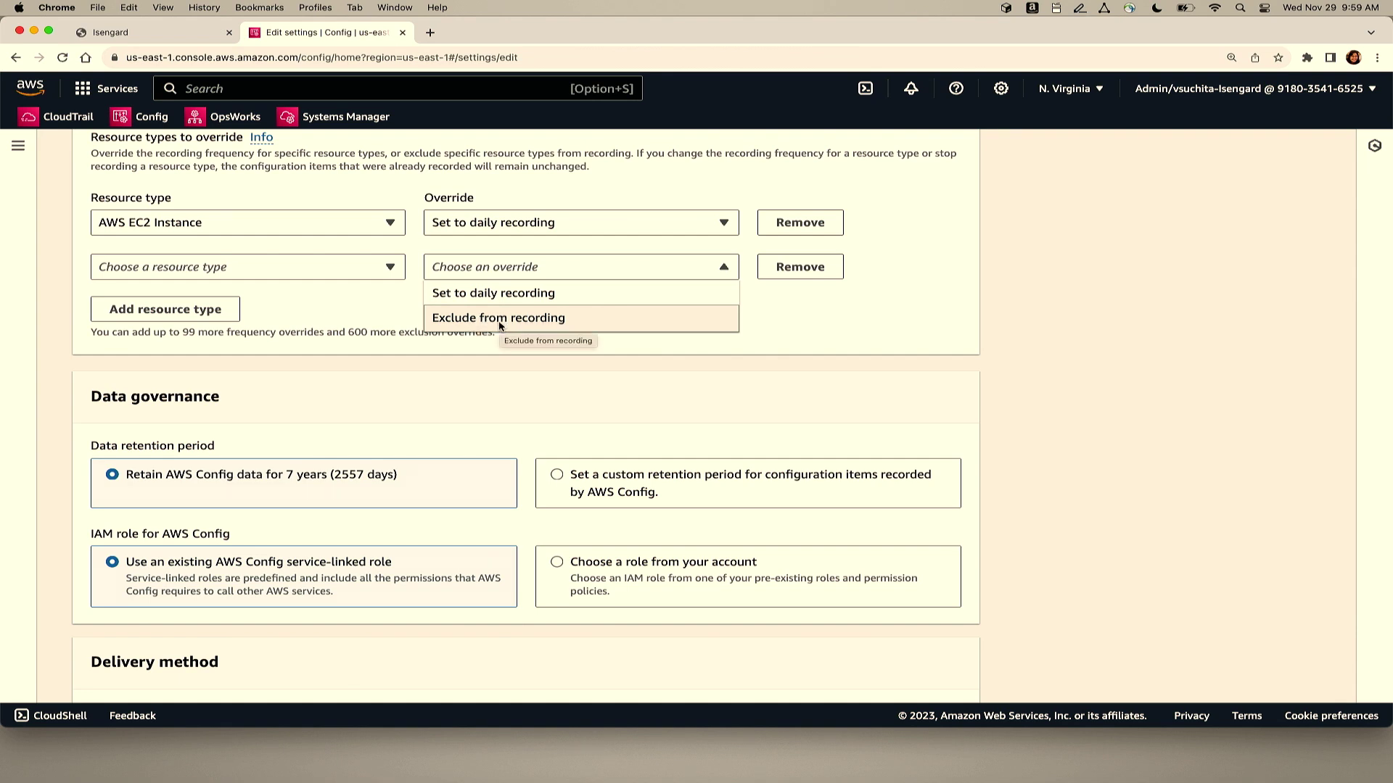
{"action": "left_click", "coordinate": [388, 272]}
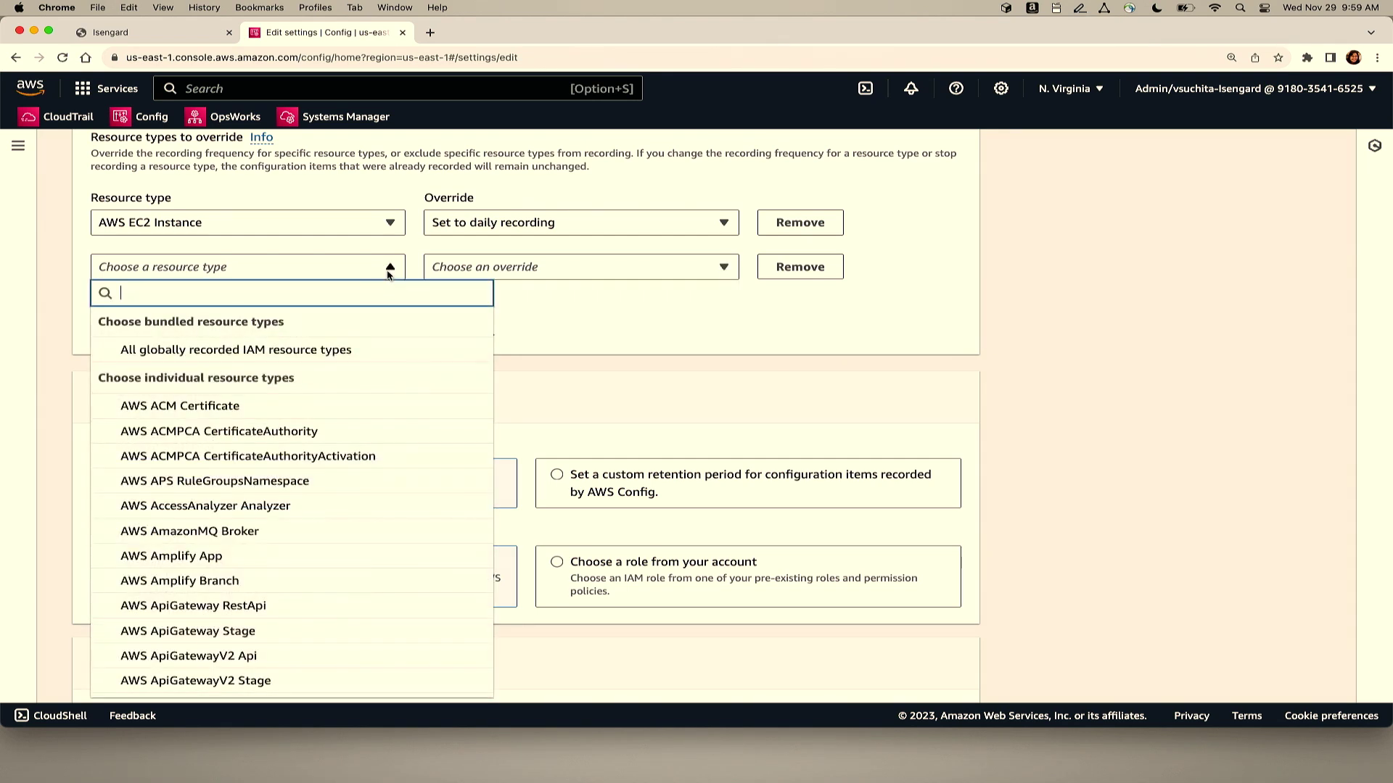
{"action": "type", "text": "ssm"}
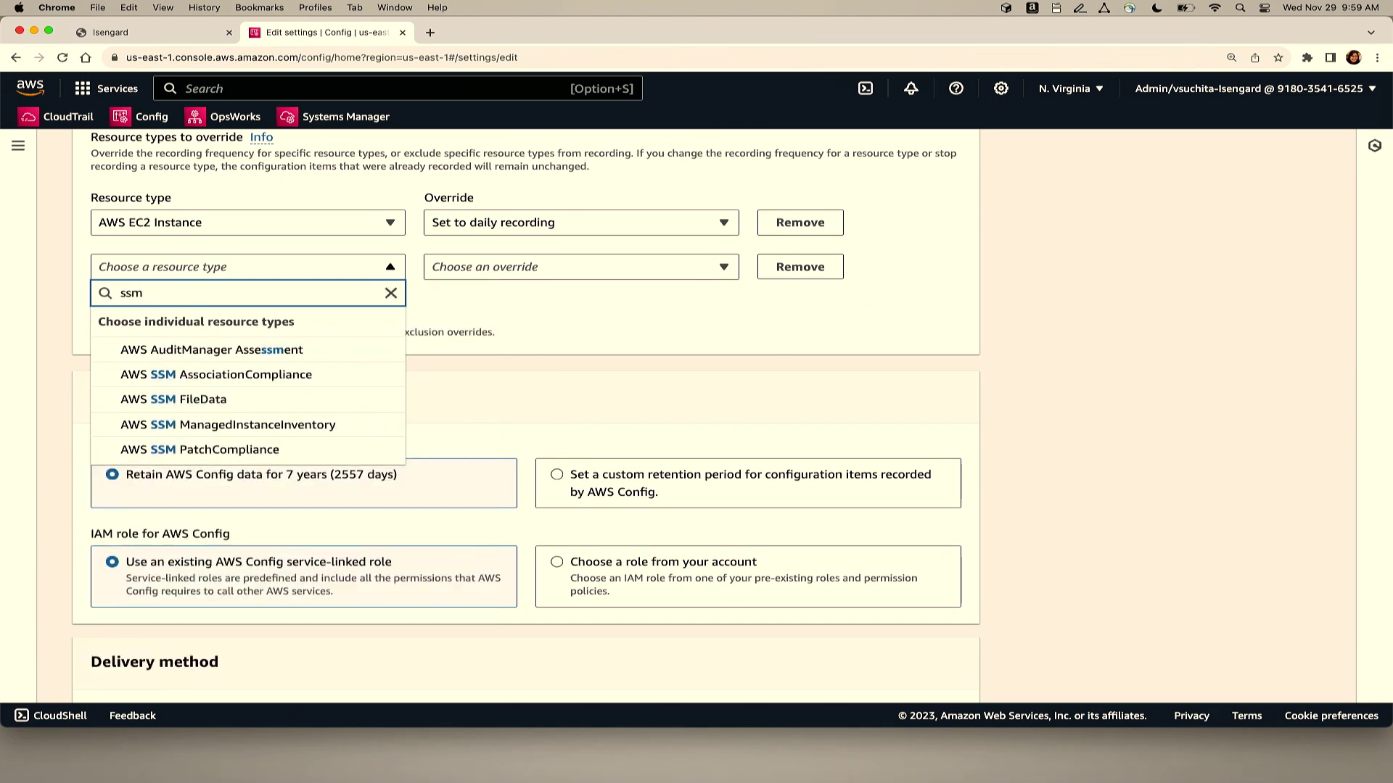
{"action": "left_click", "coordinate": [180, 433]}
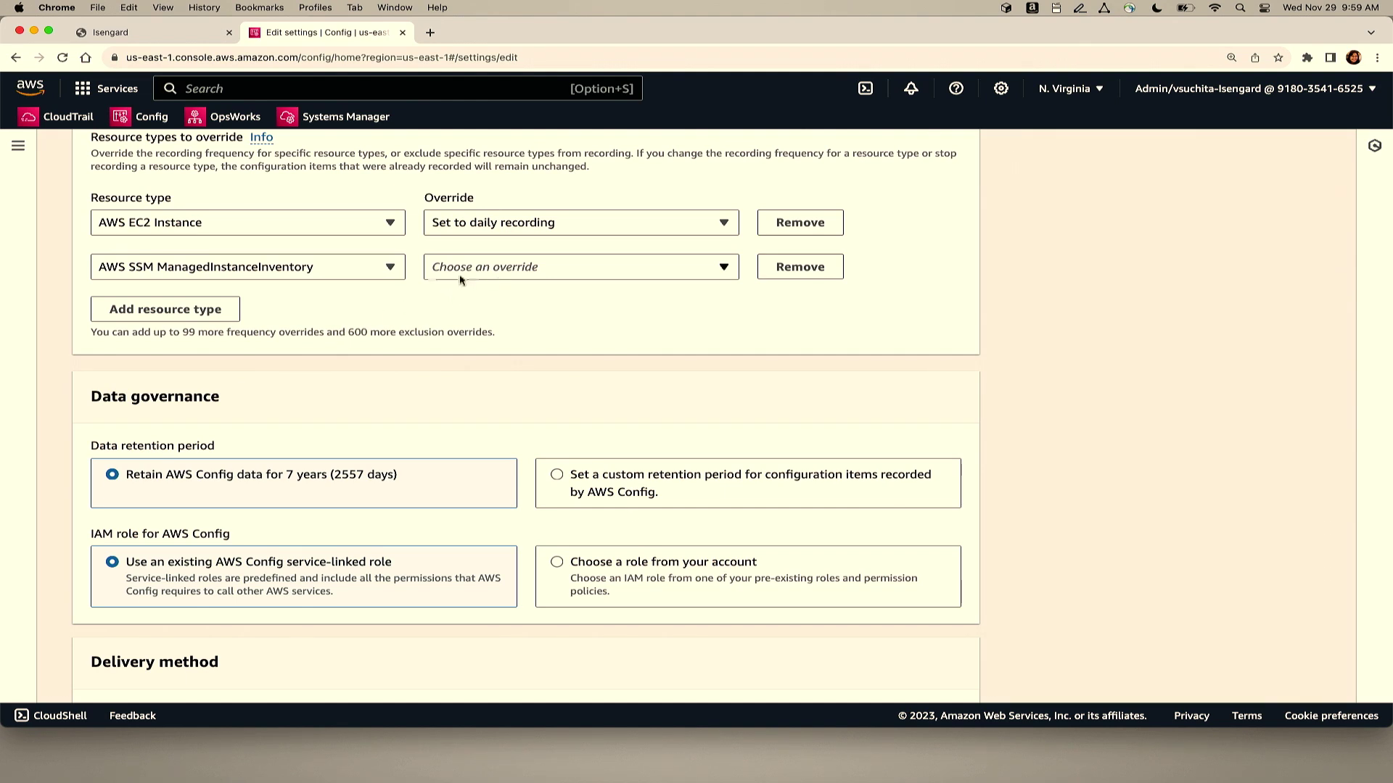
{"action": "left_click", "coordinate": [530, 273]}
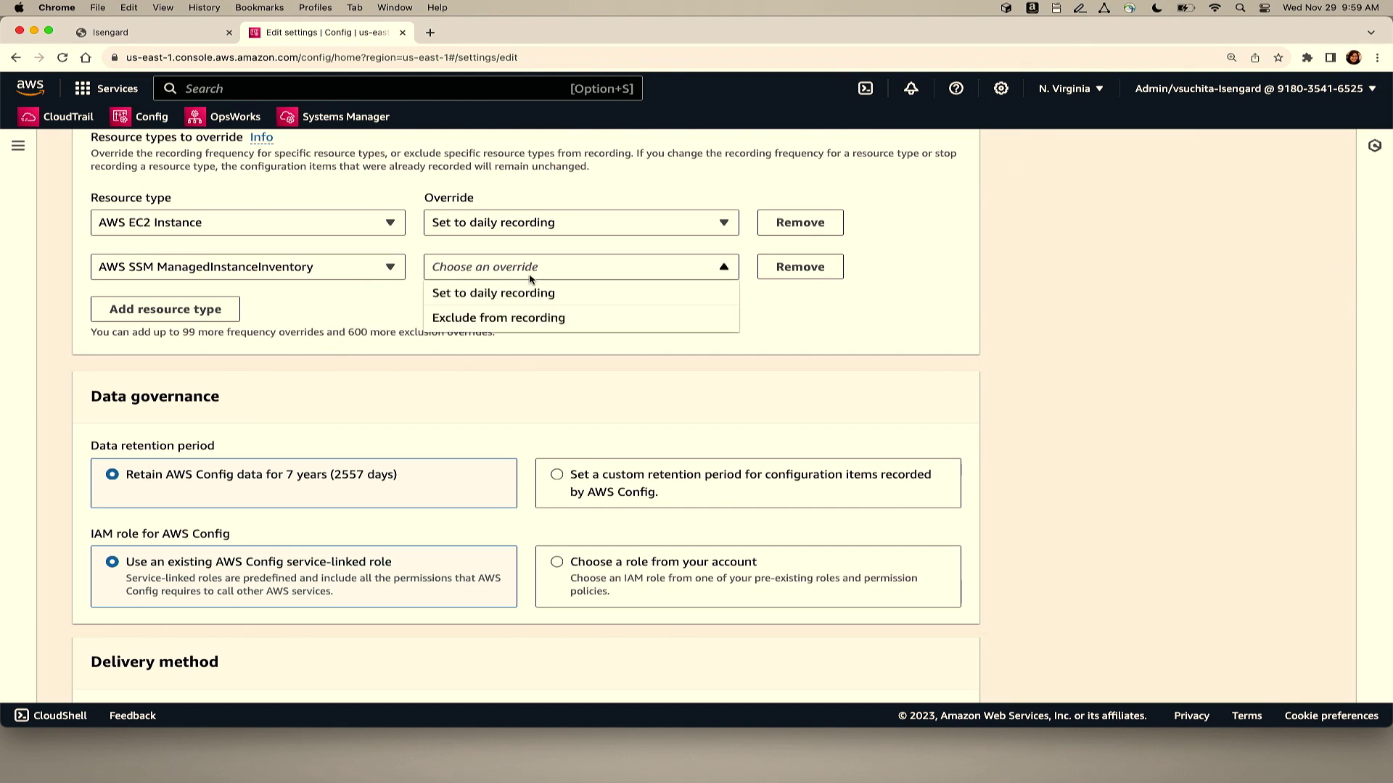
{"action": "left_click", "coordinate": [522, 319]}
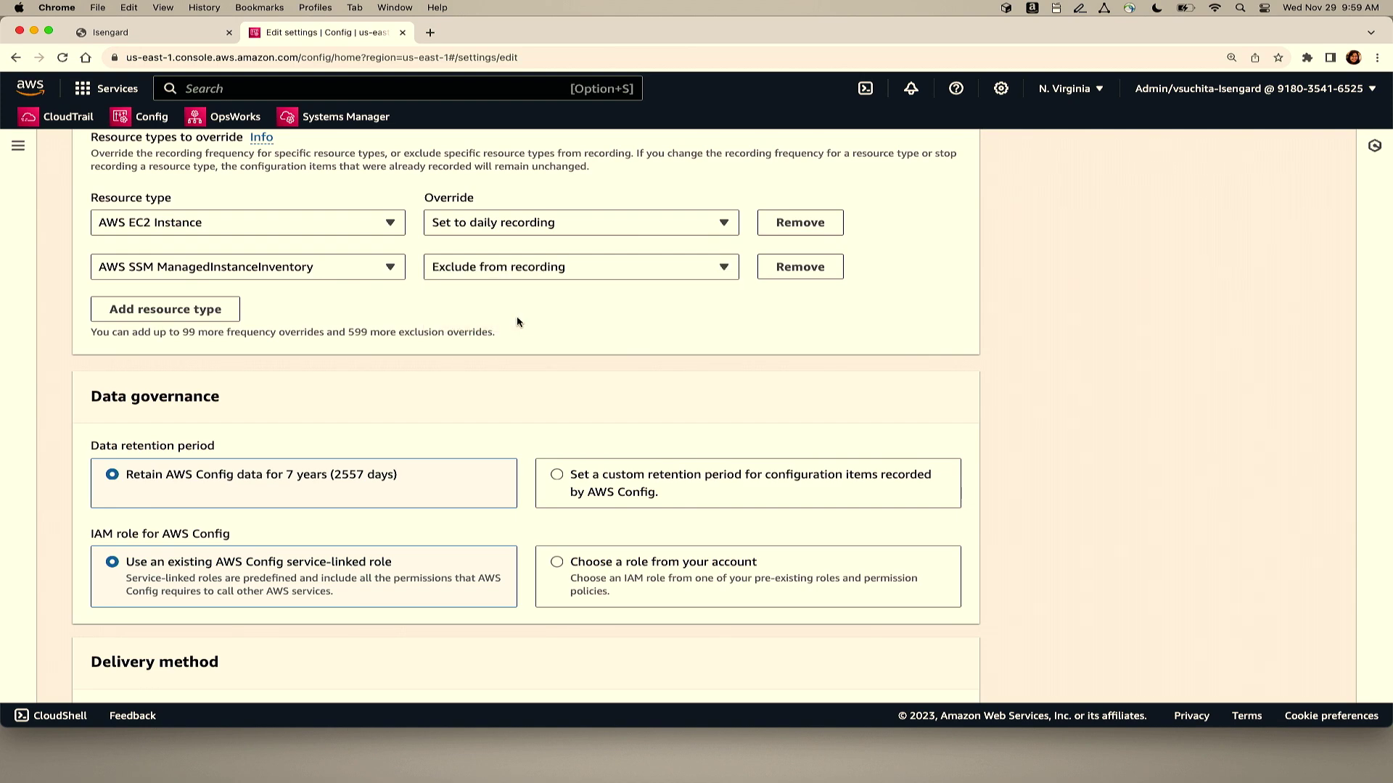
{"action": "scroll", "coordinate": [539, 323], "scroll_direction": "down", "scroll_amount": 10}
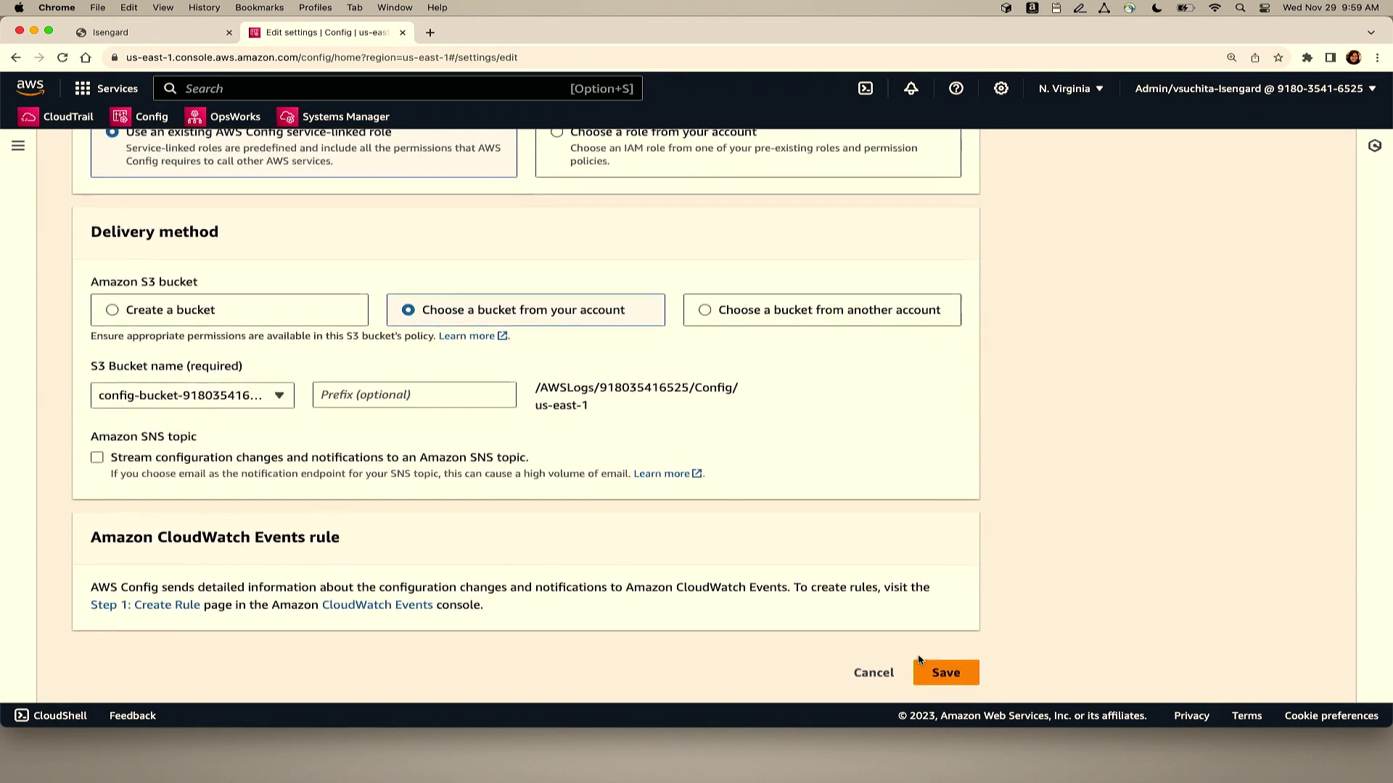
{"action": "scroll", "coordinate": [918, 661], "scroll_direction": "up", "scroll_amount": 12}
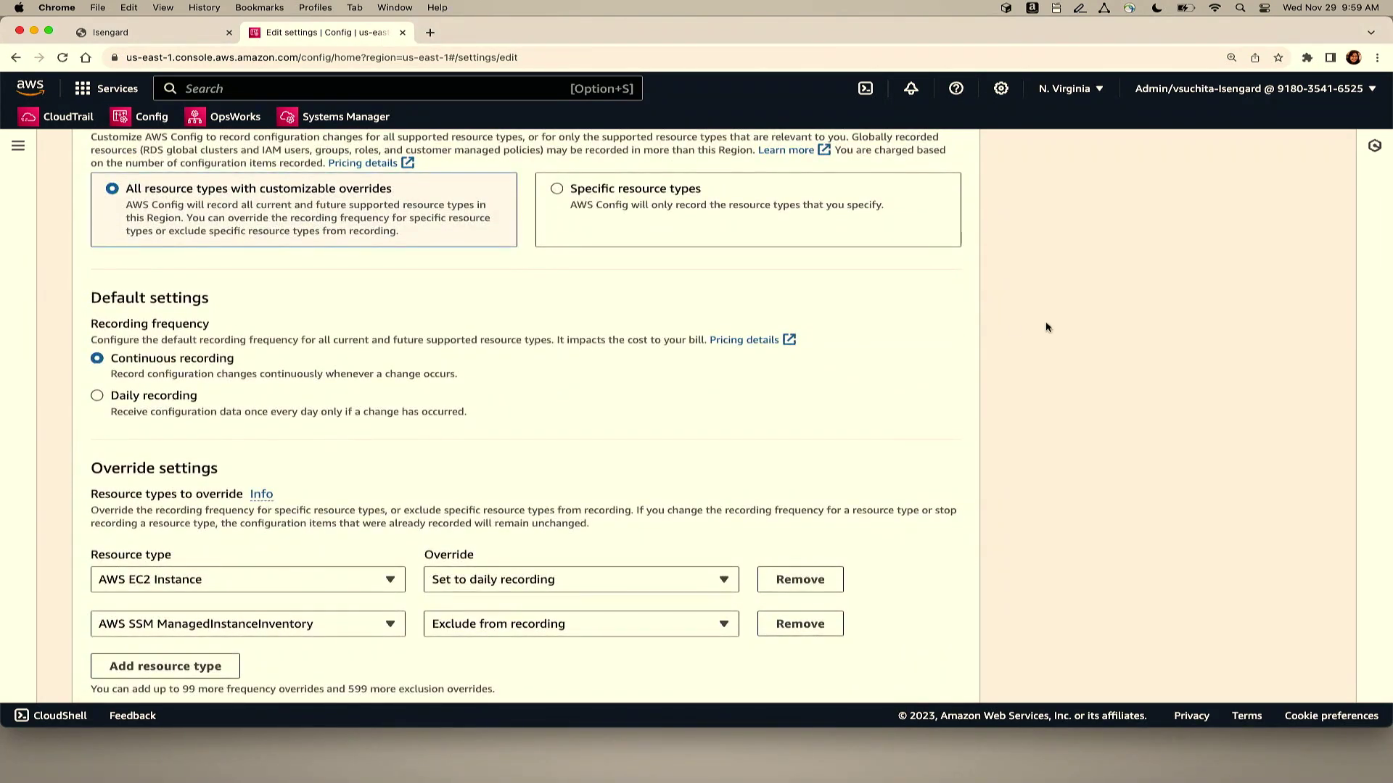